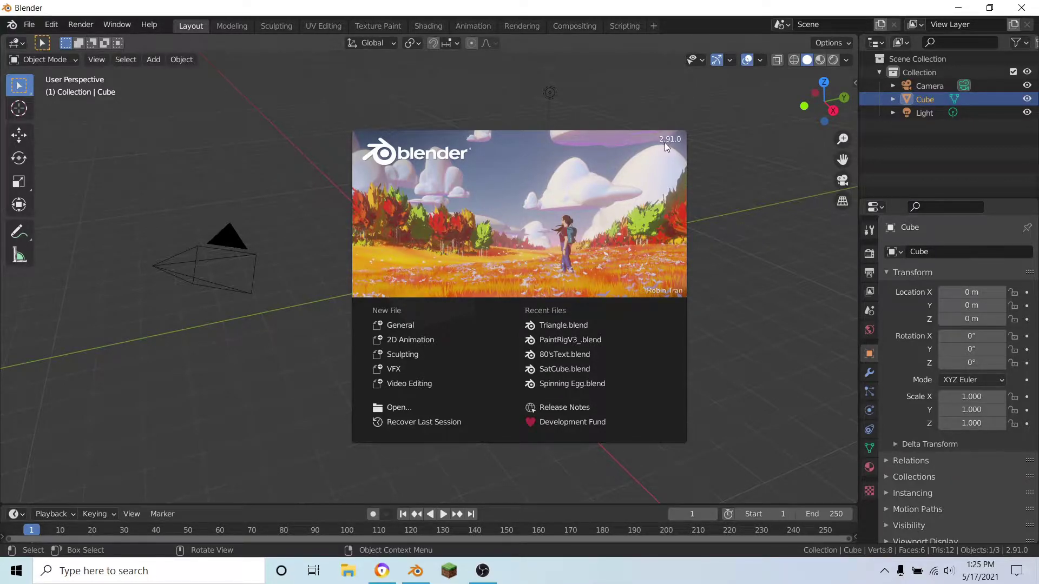
Dismiss the splash screen and delete all default objects from the scene.
click(464, 195)
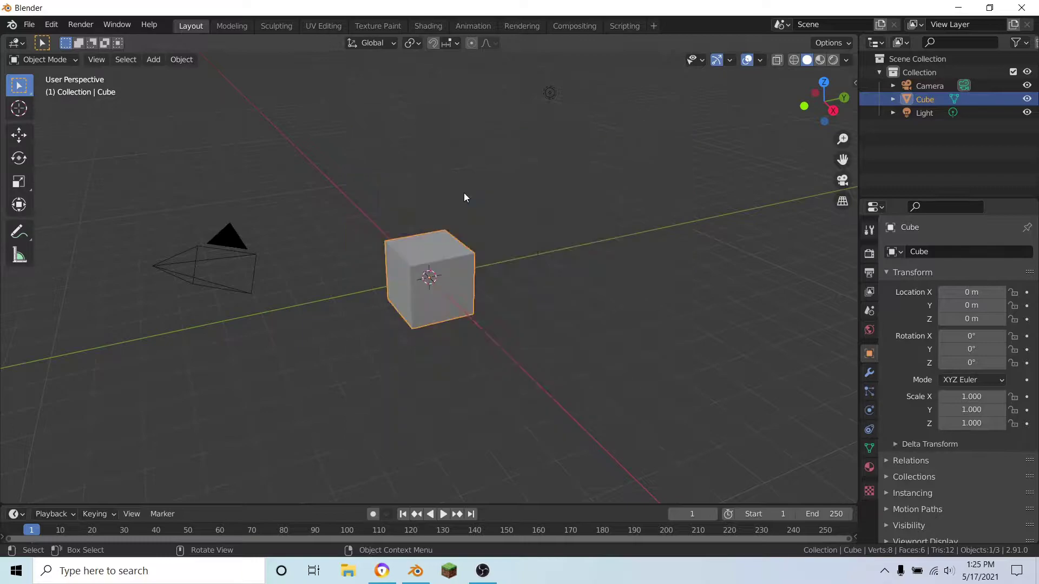
key(a)
key(a)
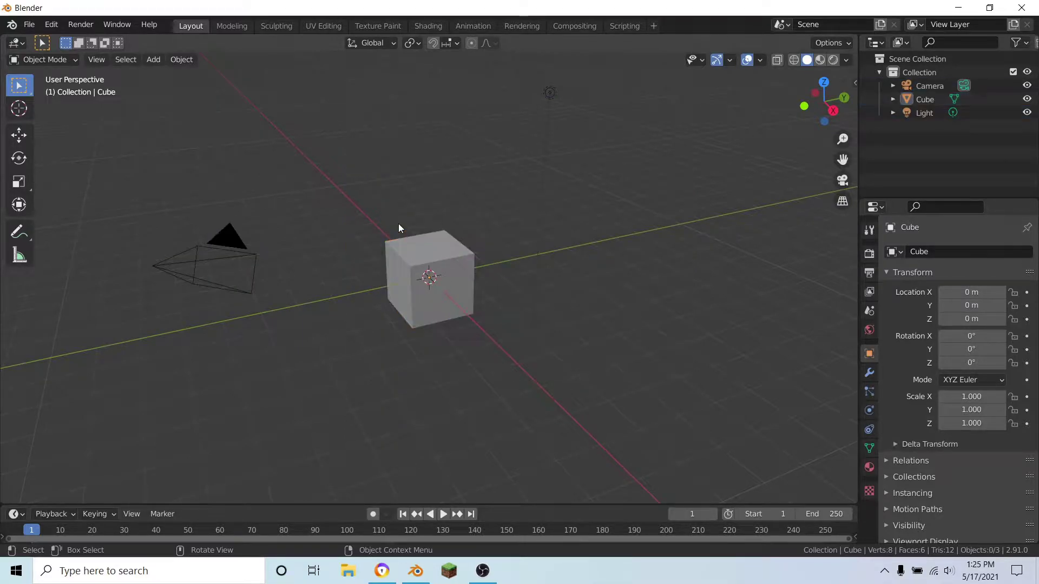
key(a)
key(x)
click(391, 228)
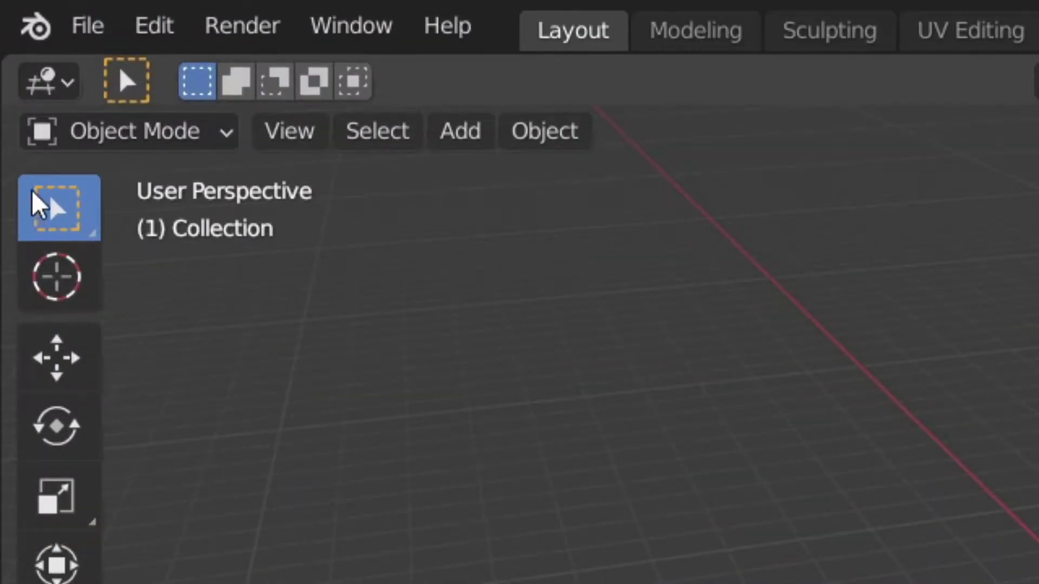
Import the Wavefront file Starter.obj from the Desktop folder.
click(81, 27)
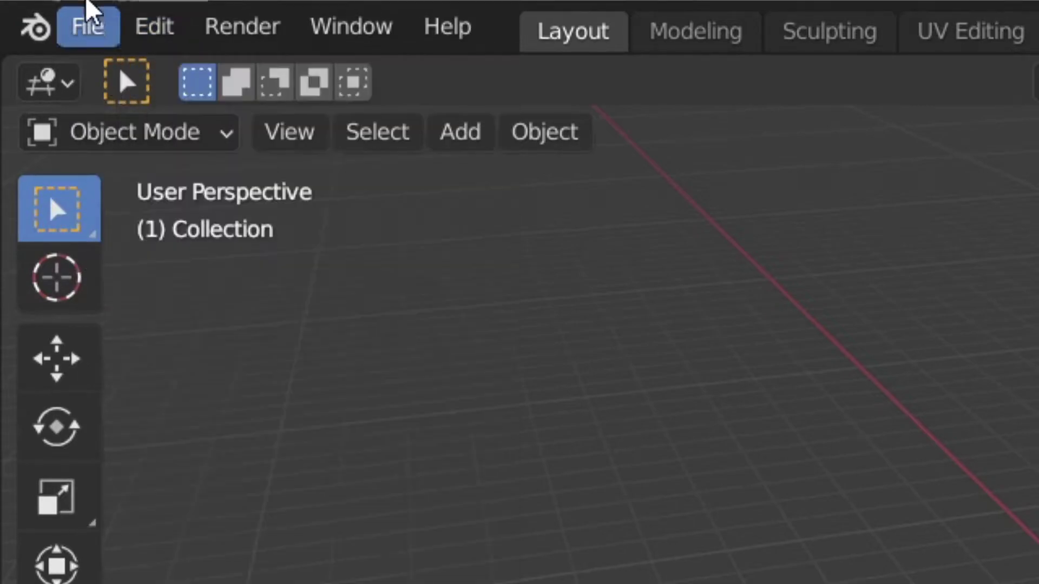
click(84, 16)
mouse_move(225, 554)
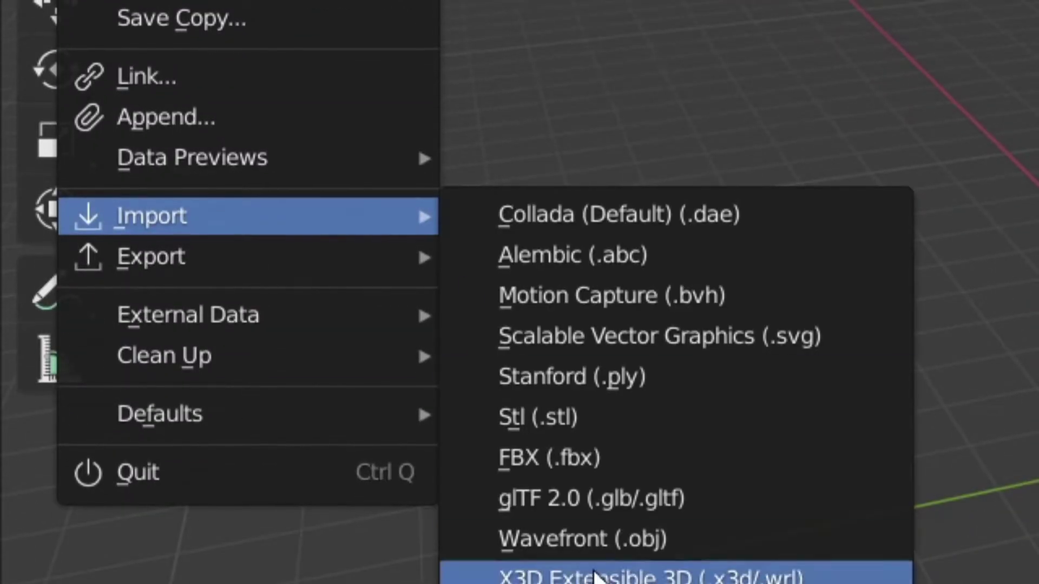
click(596, 543)
click(519, 237)
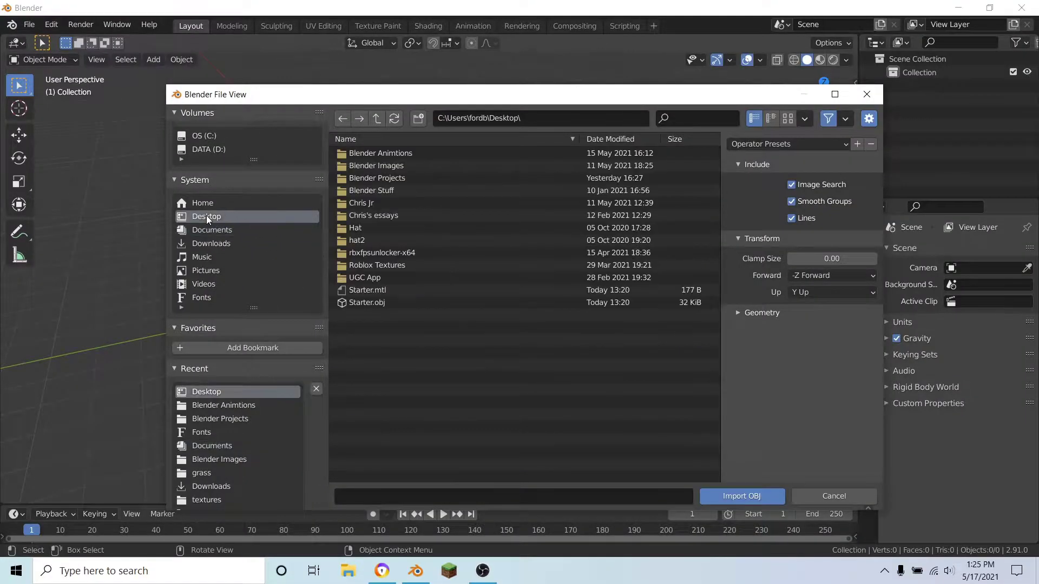
click(372, 304)
double_click(372, 303)
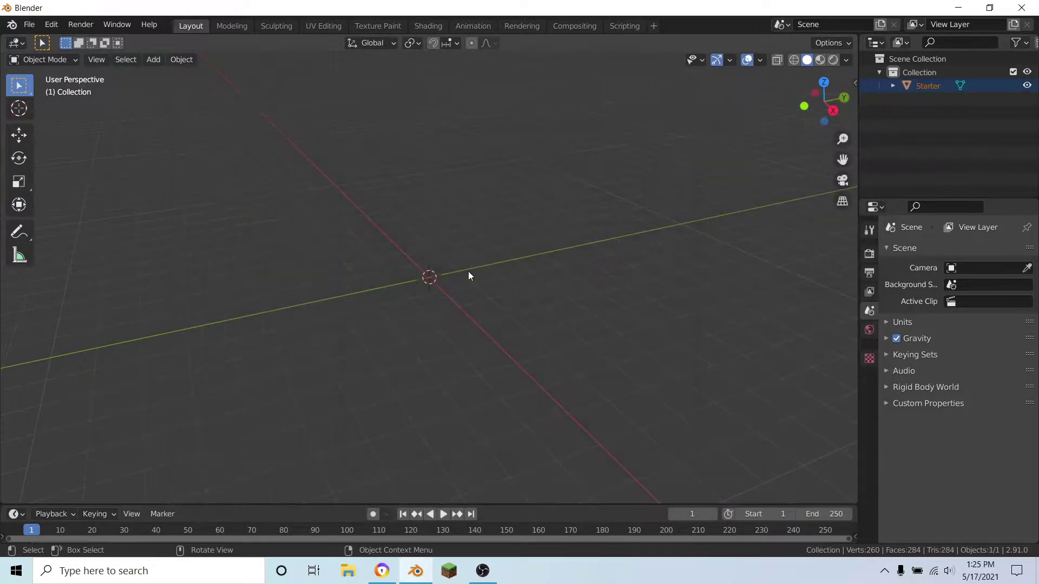
Select the imported Starter mesh far from the scene centre and move its geometry to the origin.
middle_drag(670, 248, 706, 262)
click(352, 152)
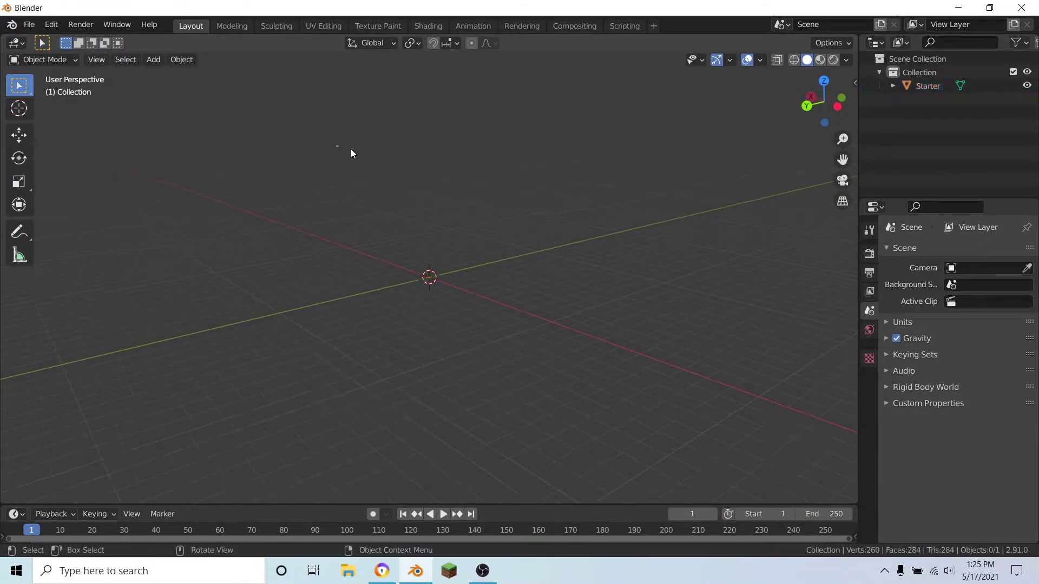
click(339, 149)
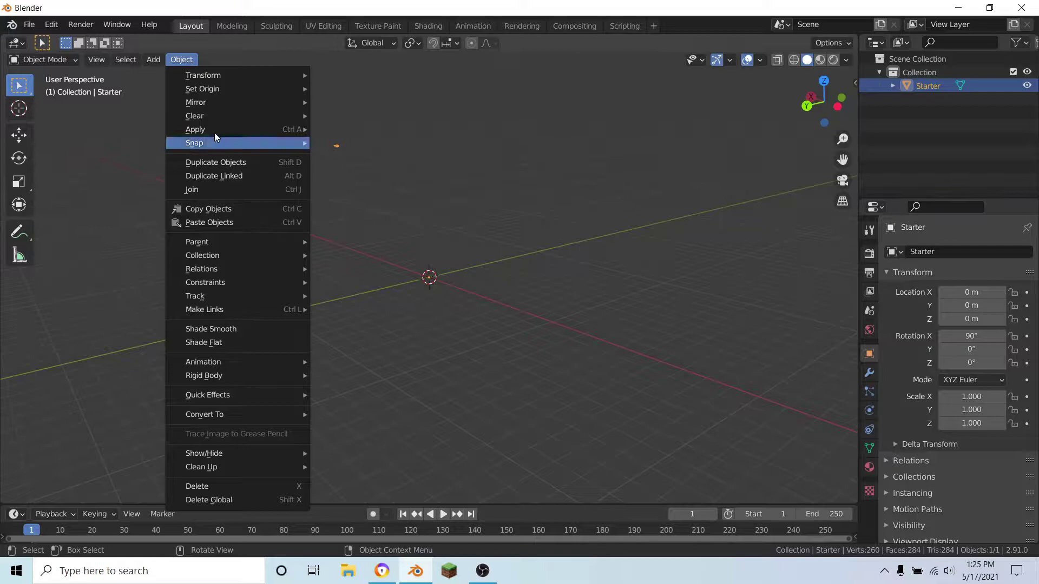
mouse_move(281, 89)
click(372, 93)
middle_drag(517, 310, 350, 320)
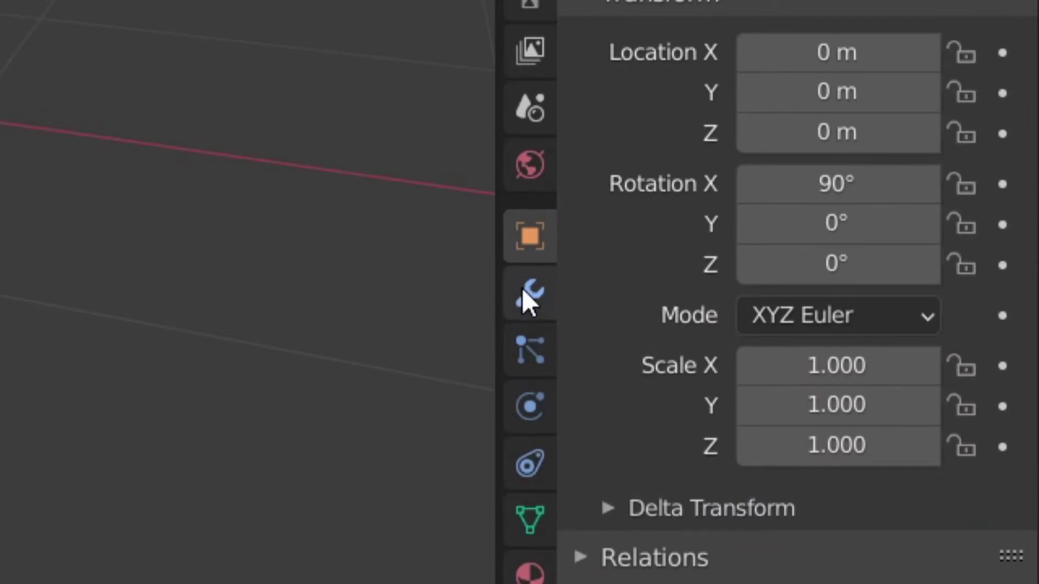
Add a Remesh modifier to the Starter glasses model.
click(520, 296)
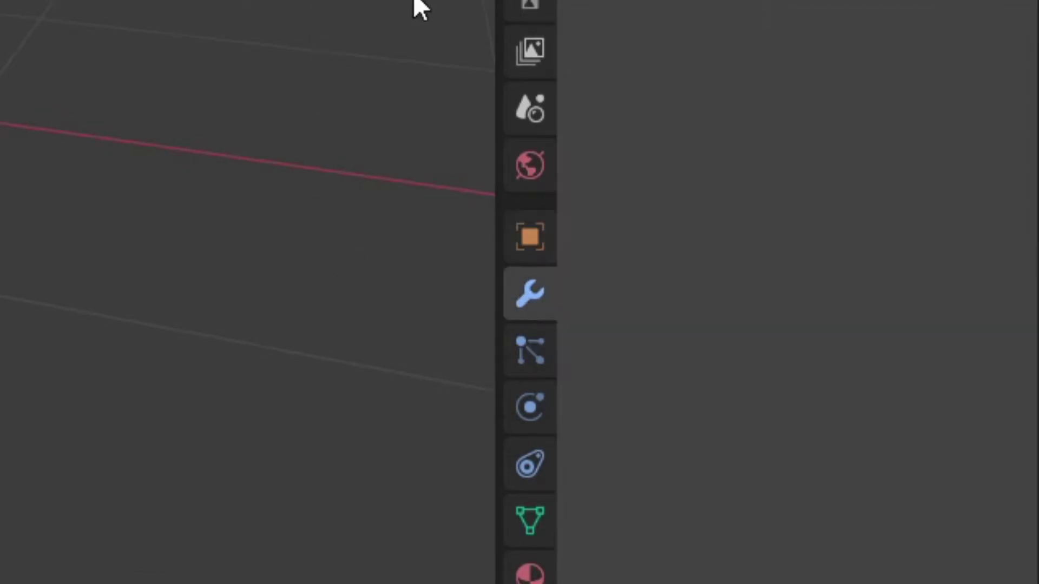
click(661, 259)
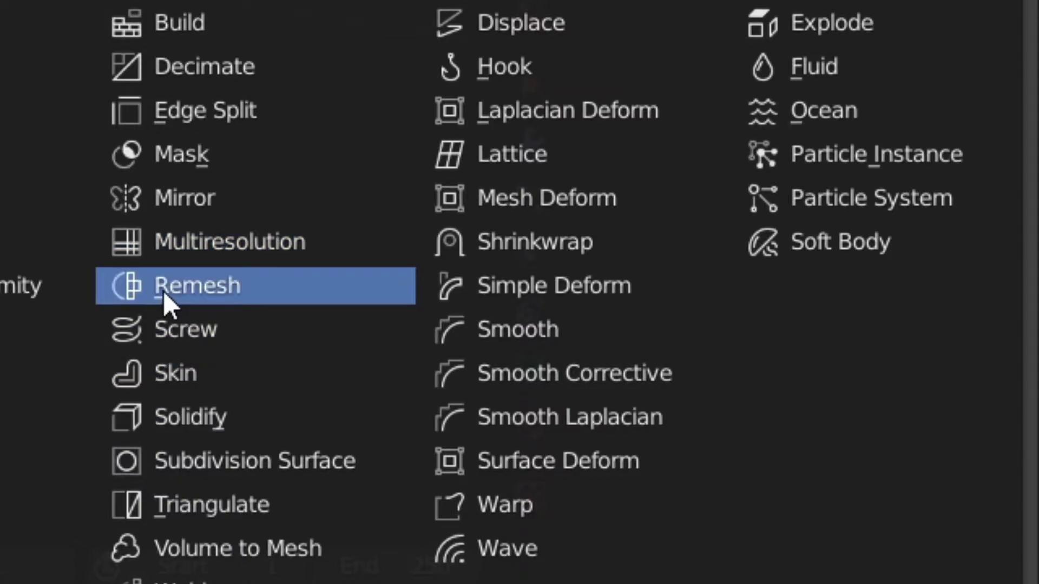
click(201, 294)
middle_drag(740, 417, 366, 360)
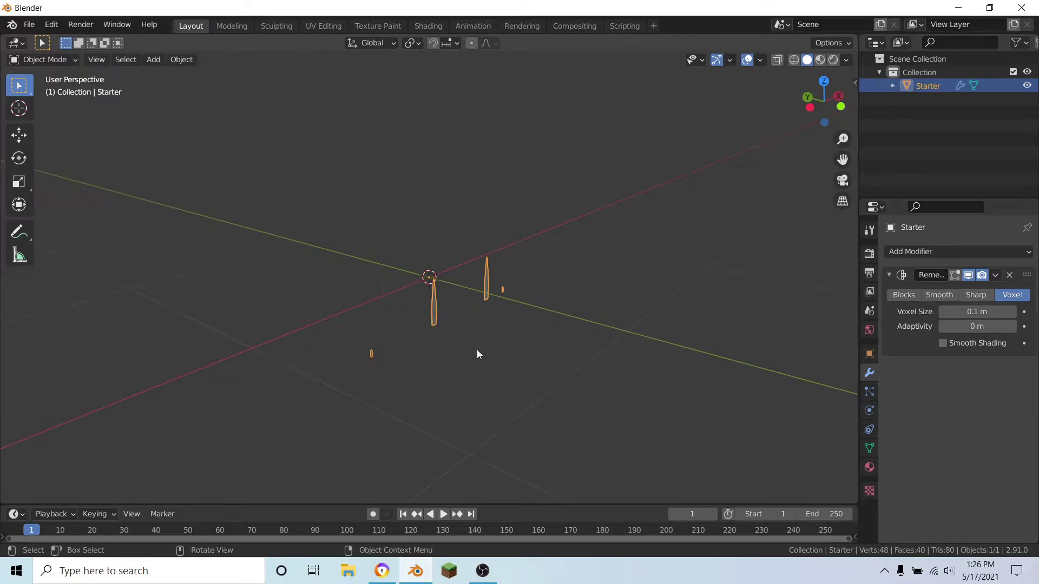
middle_drag(478, 355, 376, 383)
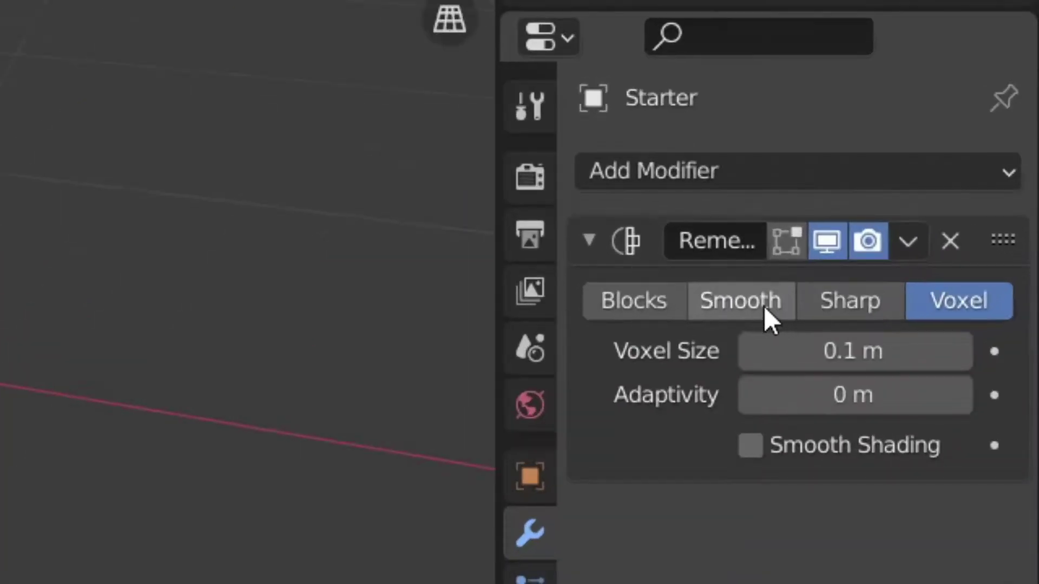
Set the Remesh modifier to Blocks mode with an octree depth of 7 and apply it.
click(609, 300)
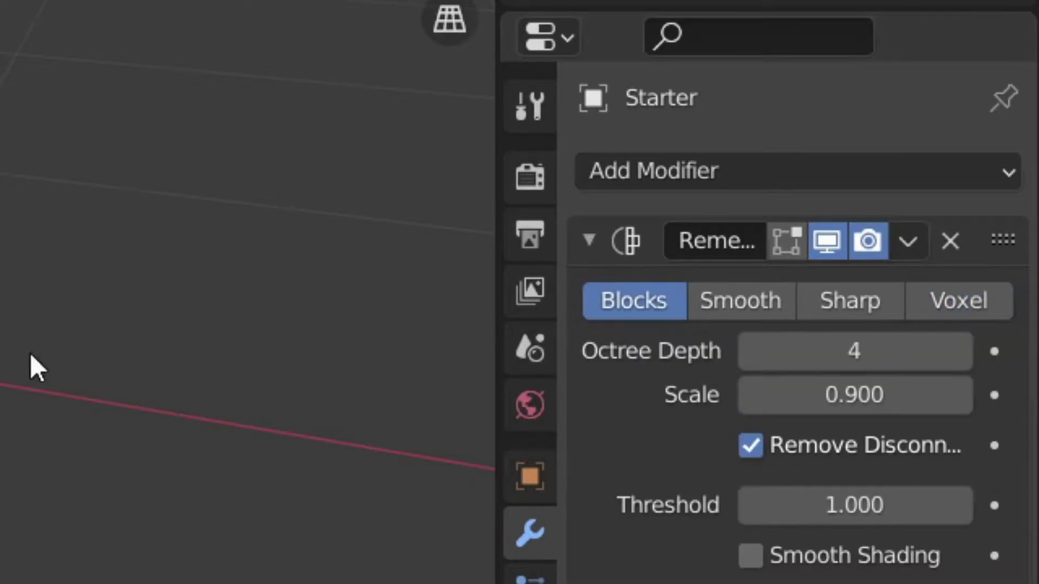
click(958, 352)
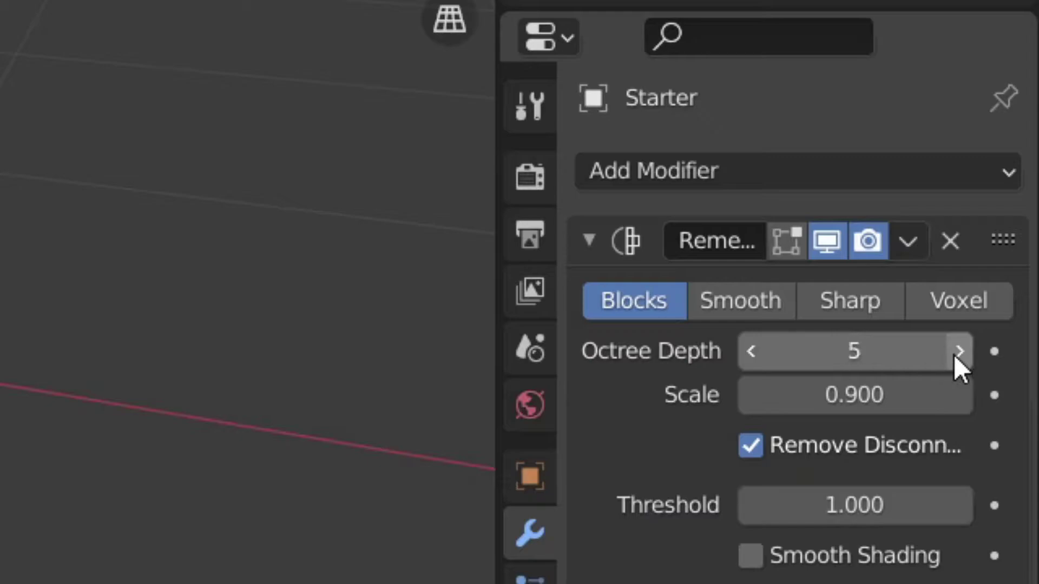
click(959, 351)
click(959, 351)
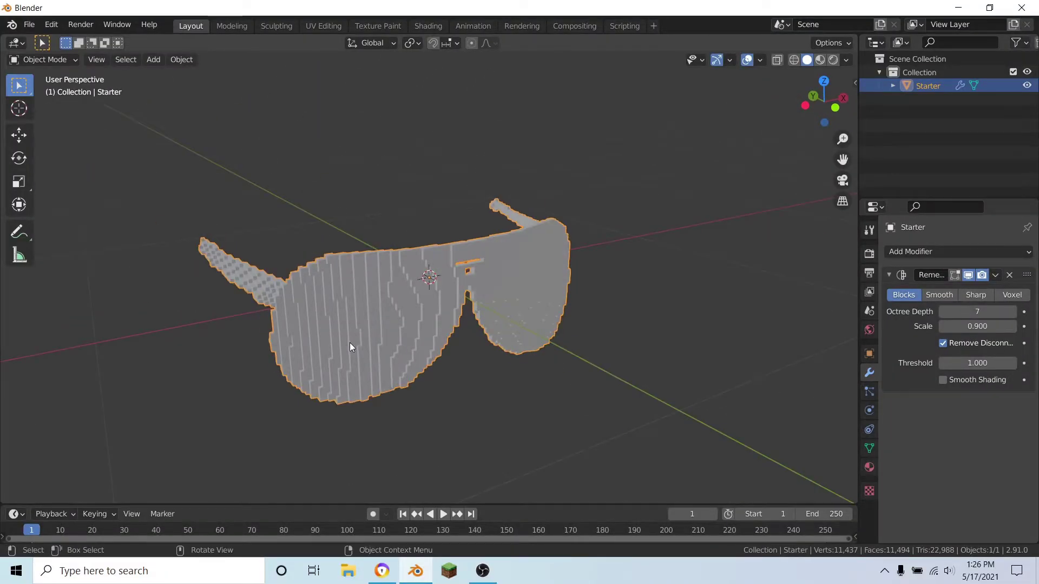
middle_drag(350, 346, 207, 354)
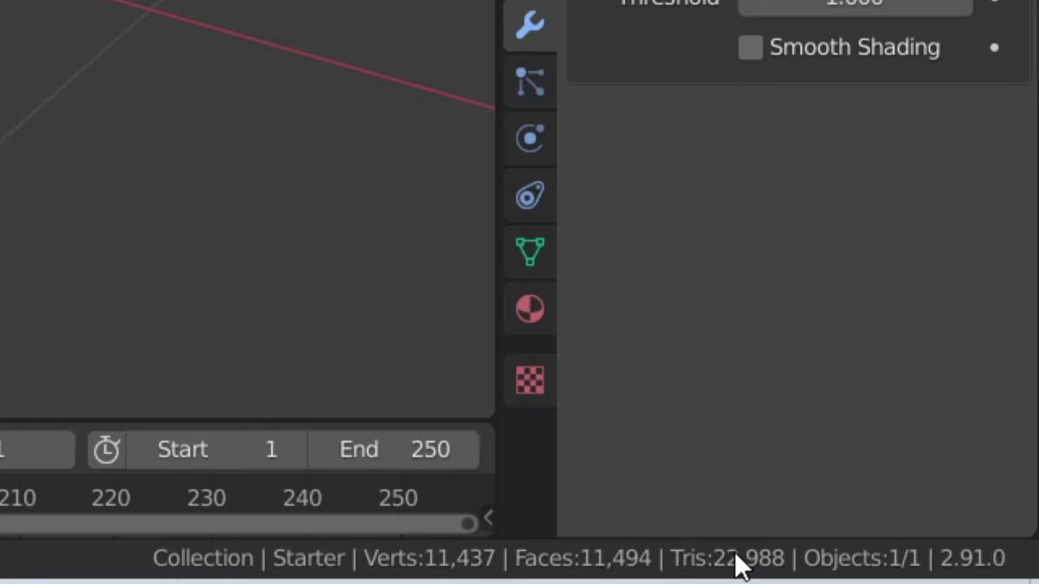
middle_drag(22, 175, 359, 289)
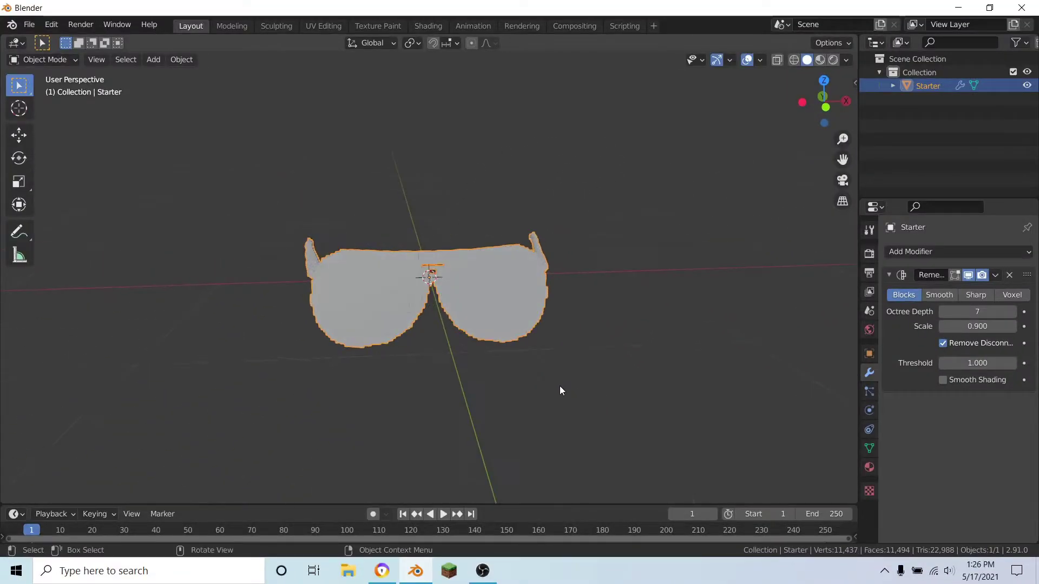
middle_drag(620, 389, 584, 376)
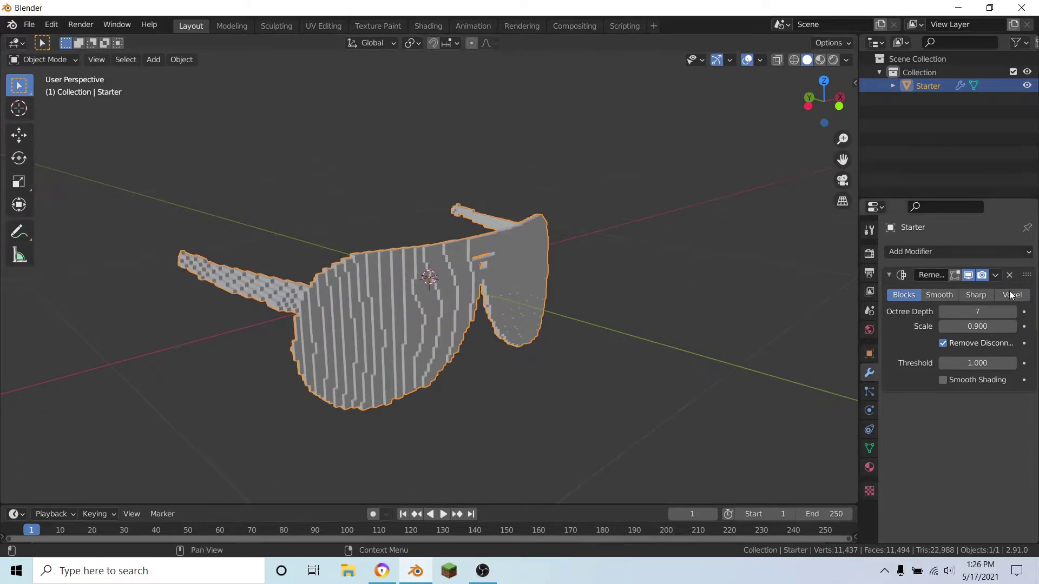
click(994, 276)
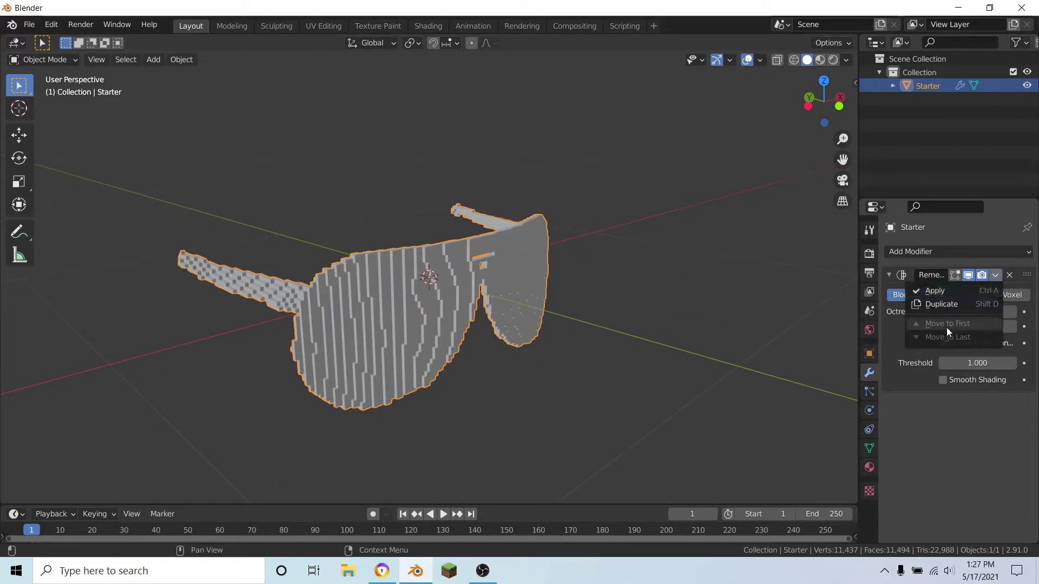
click(941, 289)
Add a Decimate modifier to the glasses, reduce its Collapse ratio to 0.3904 and apply it.
click(918, 252)
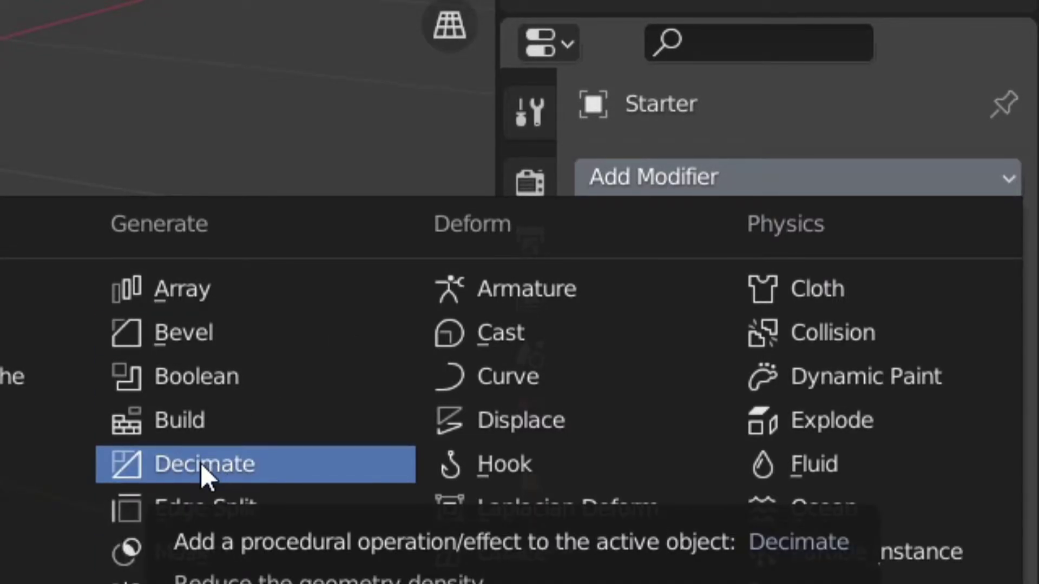
click(200, 464)
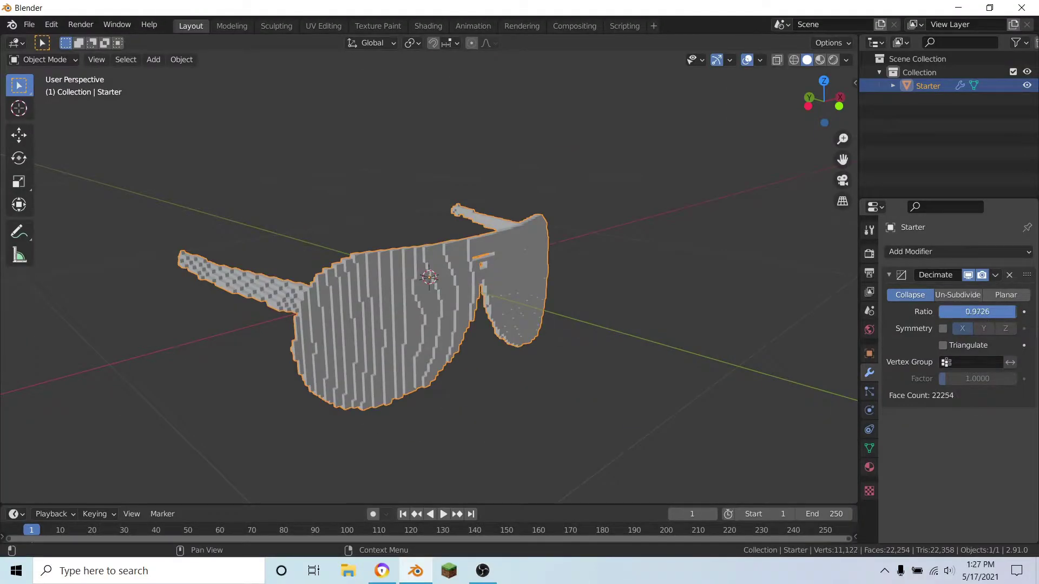
mouse_move(1013, 311)
mouse_down()
mouse_move(987, 312)
mouse_move(1014, 311)
mouse_up()
drag(999, 314, 952, 313)
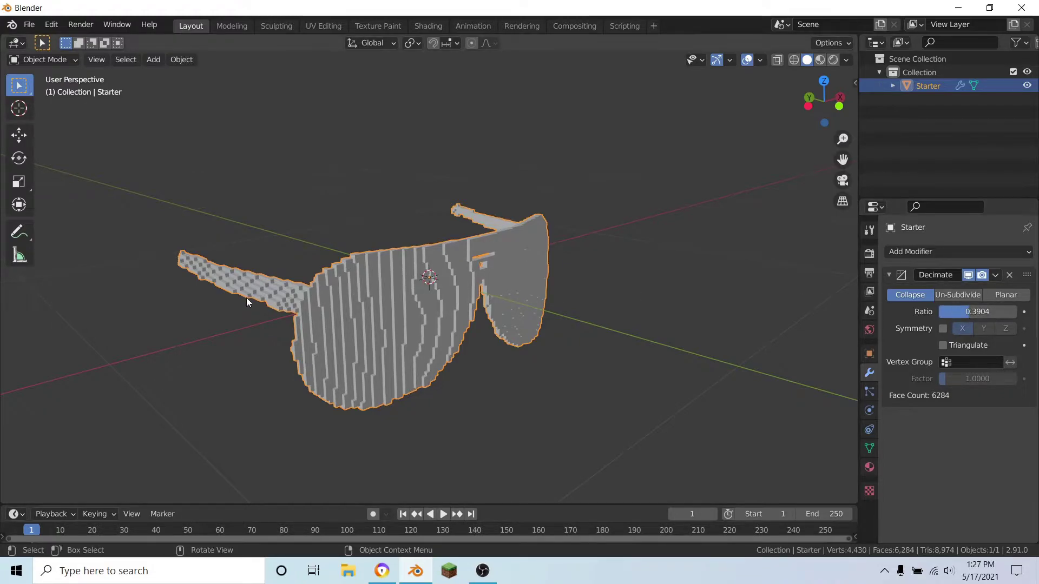
middle_drag(454, 381, 455, 358)
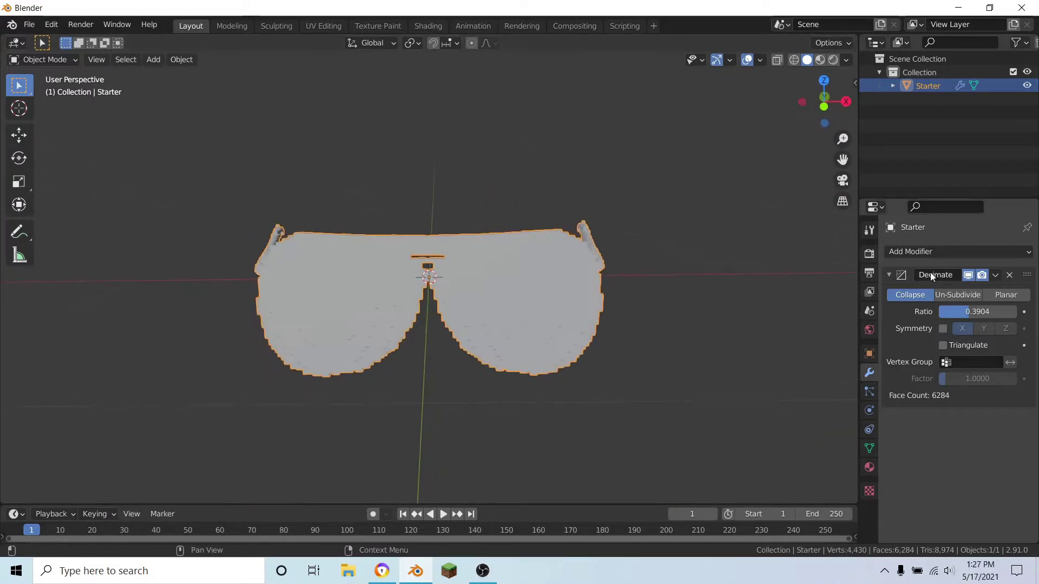
click(995, 275)
click(942, 286)
Examine the decimated glasses' mesh topology in Edit Mode, return to Object Mode and check the blocky shape from several angles.
key(Tab)
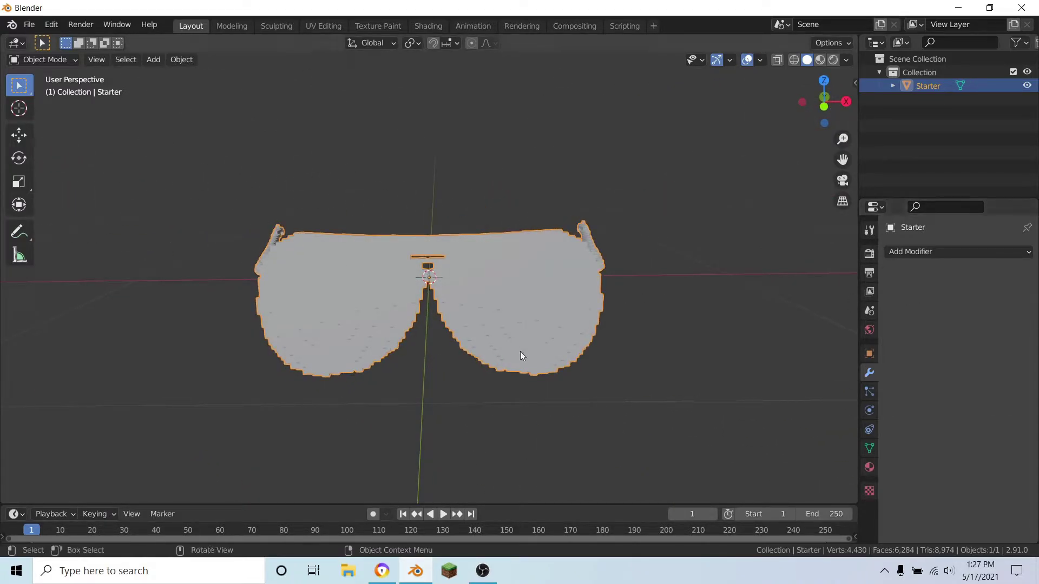
middle_drag(367, 365, 324, 322)
scroll(669, 345, up, 4)
scroll(587, 371, down, 5)
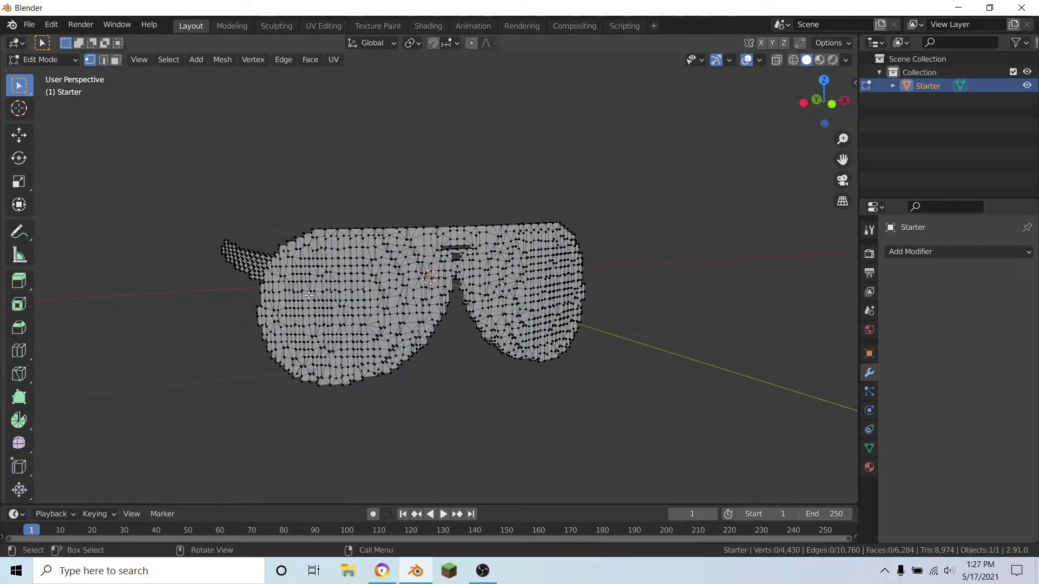
key(Tab)
mouse_move(492, 382)
middle_down()
mouse_move(540, 392)
mouse_move(486, 400)
middle_up()
scroll(361, 390, up, 2)
middle_drag(362, 391, 251, 276)
scroll(630, 365, up, 4)
scroll(352, 400, down, 4)
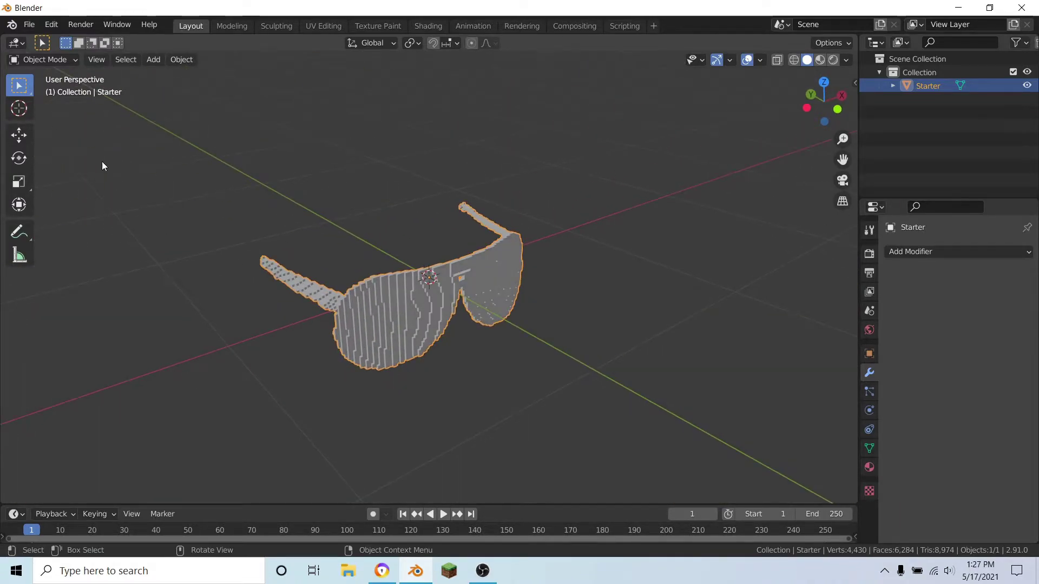
Export the glasses as the Wavefront file 8BitGlasses.obj to the Desktop folder.
click(28, 23)
mouse_move(47, 222)
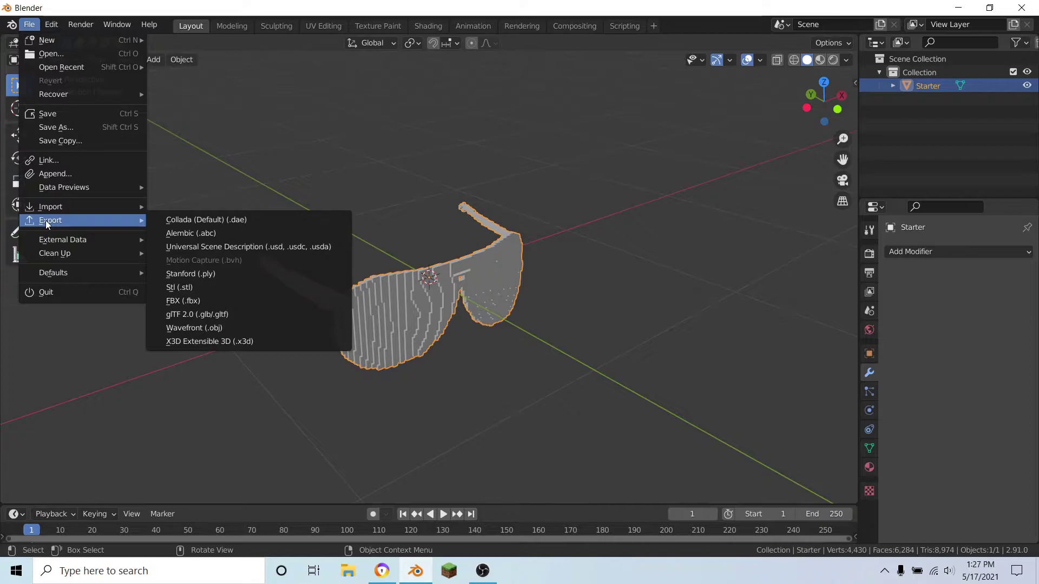
click(206, 341)
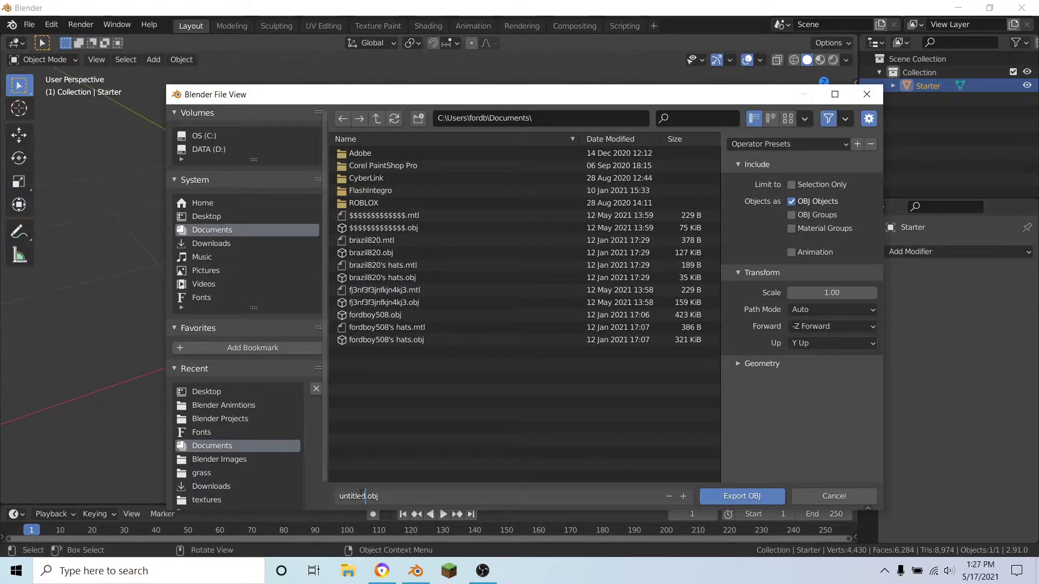
key(BackSpace)
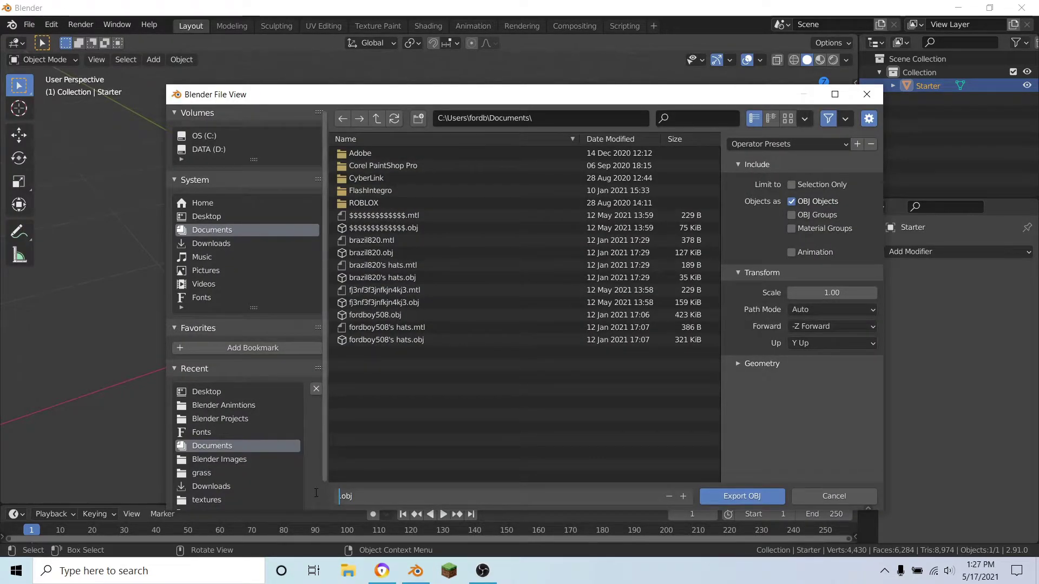
text(*but)
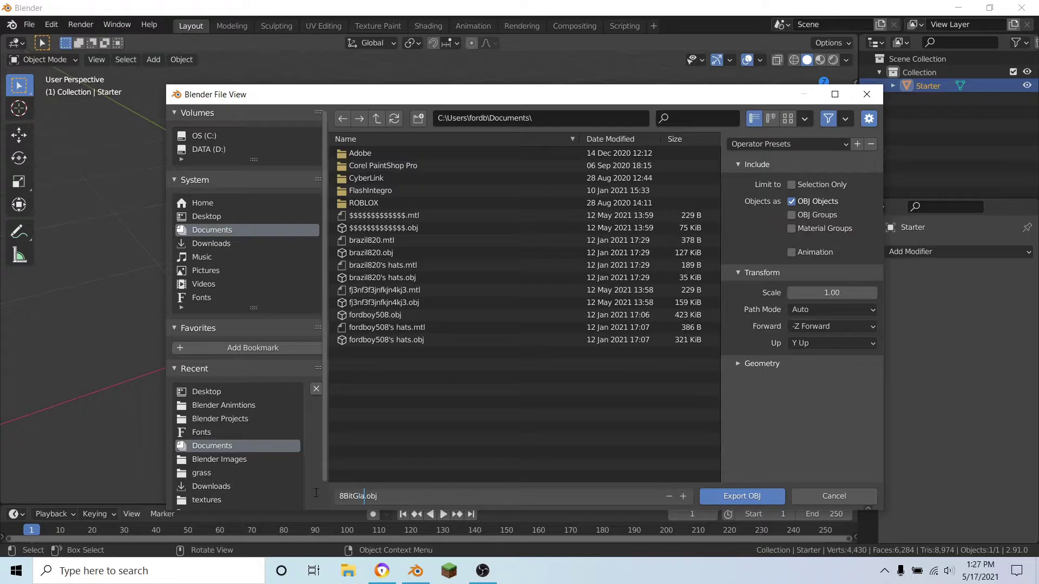
key(Return)
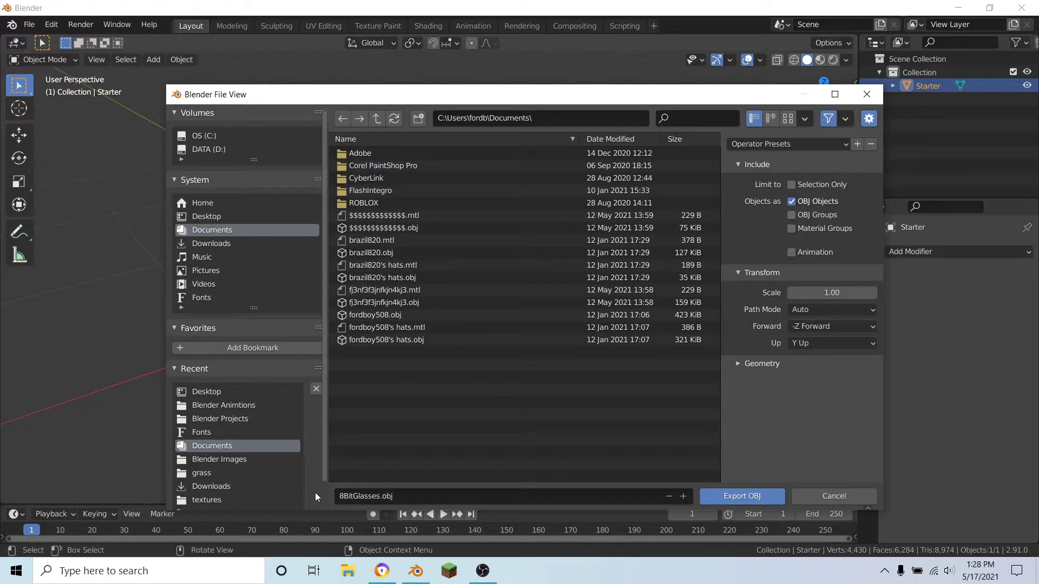
click(229, 219)
click(712, 497)
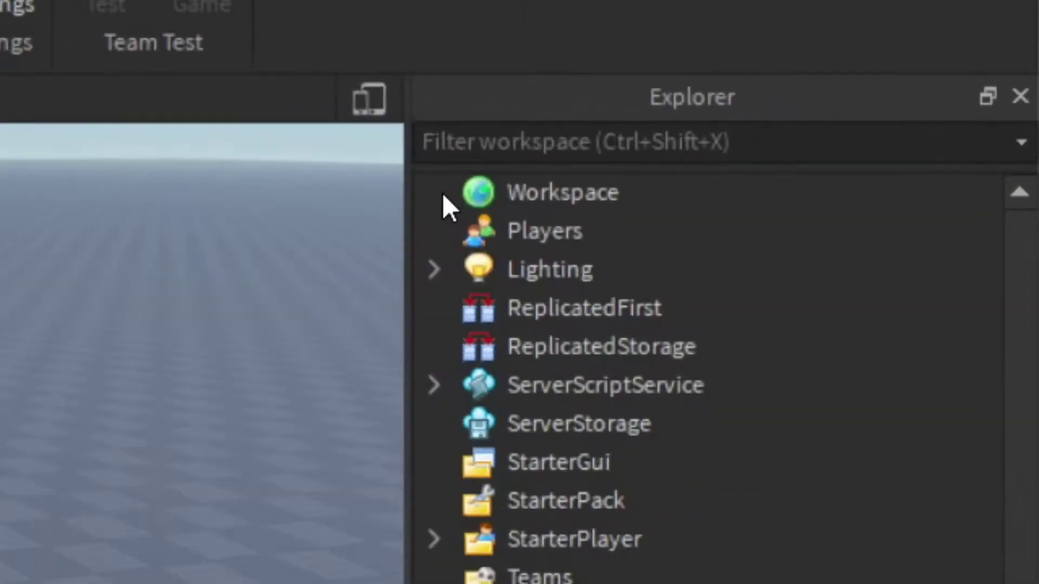
Switch to Roblox Studio and insert a MeshPart into the Workspace.
click(837, 137)
click(660, 190)
click(657, 188)
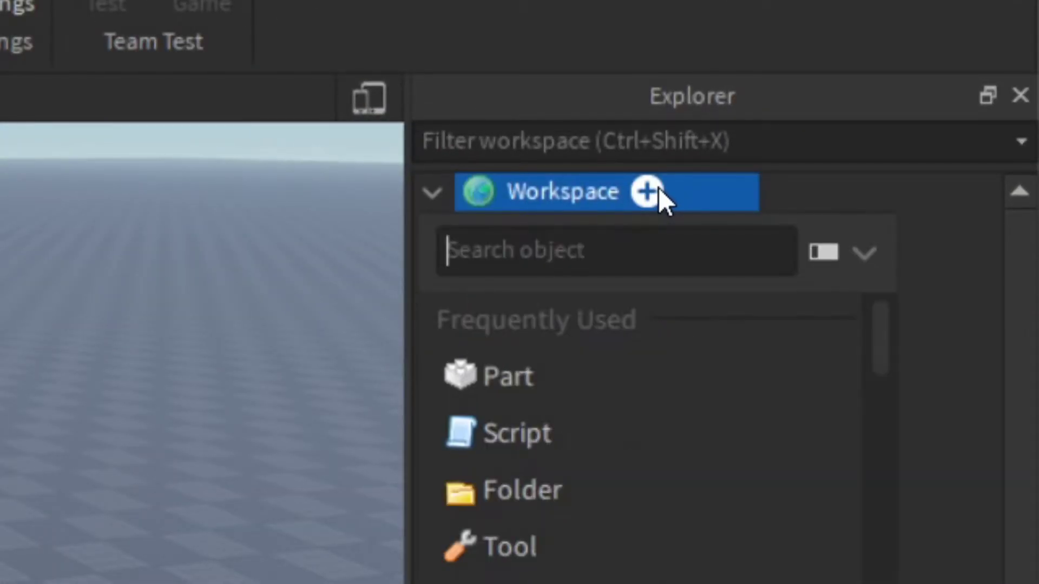
text(mesh)
click(600, 330)
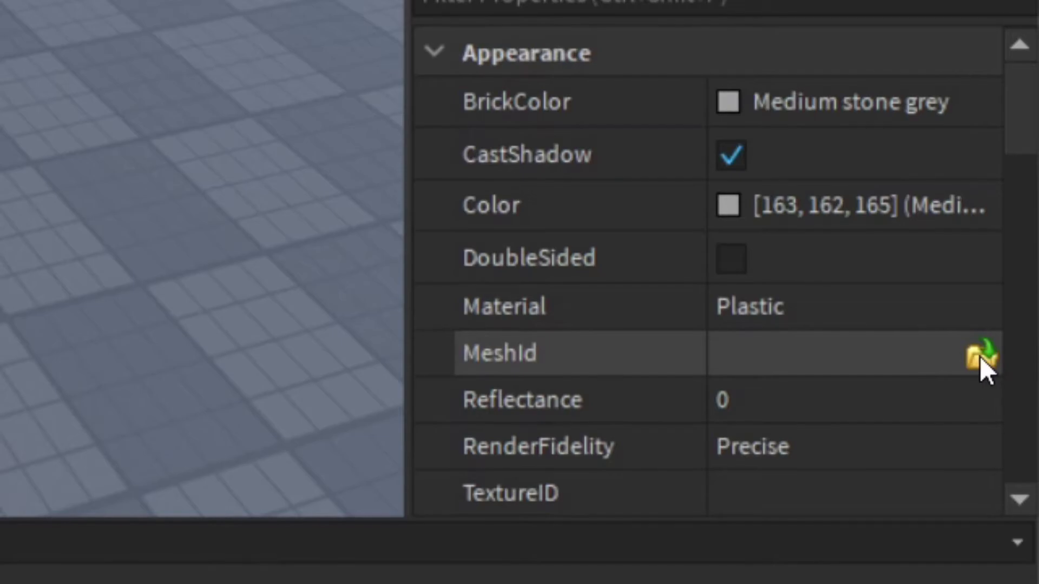
Load the 8BitGlasses mesh from the Desktop folder as the MeshPart's MeshId, declining to move it to the file's location.
click(1017, 464)
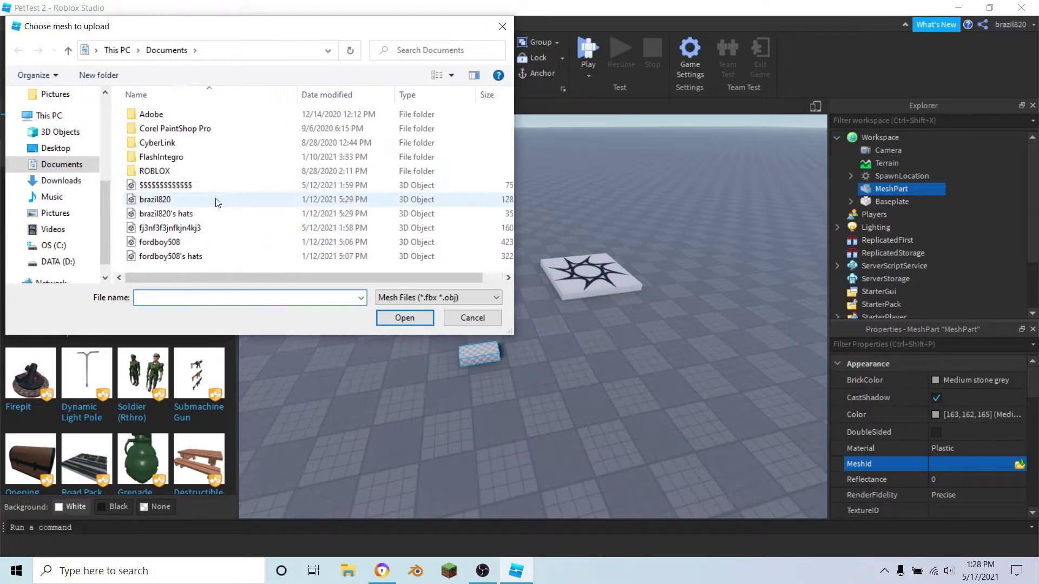
click(54, 148)
scroll(294, 222, down, 1)
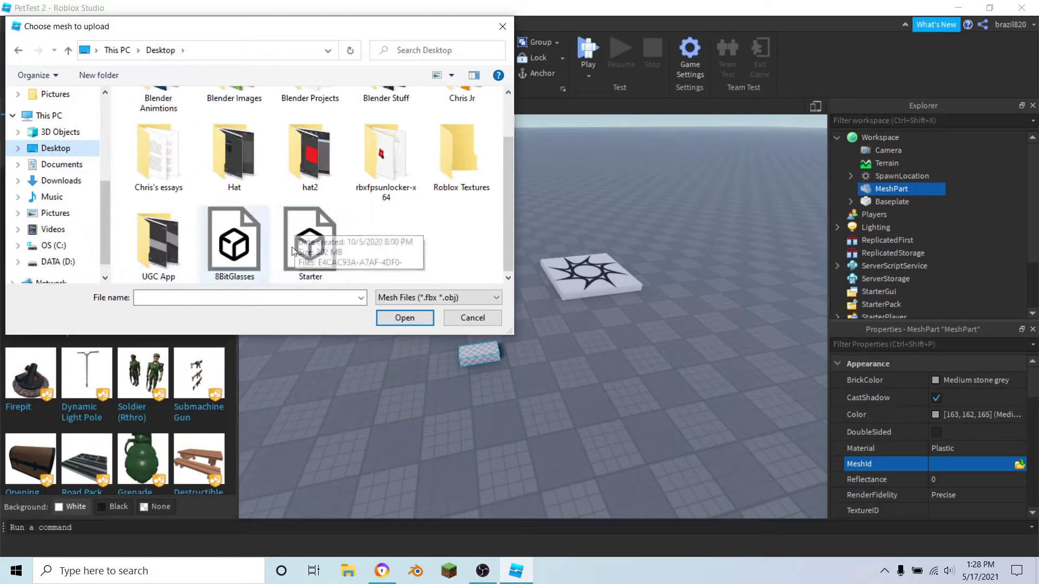
click(232, 247)
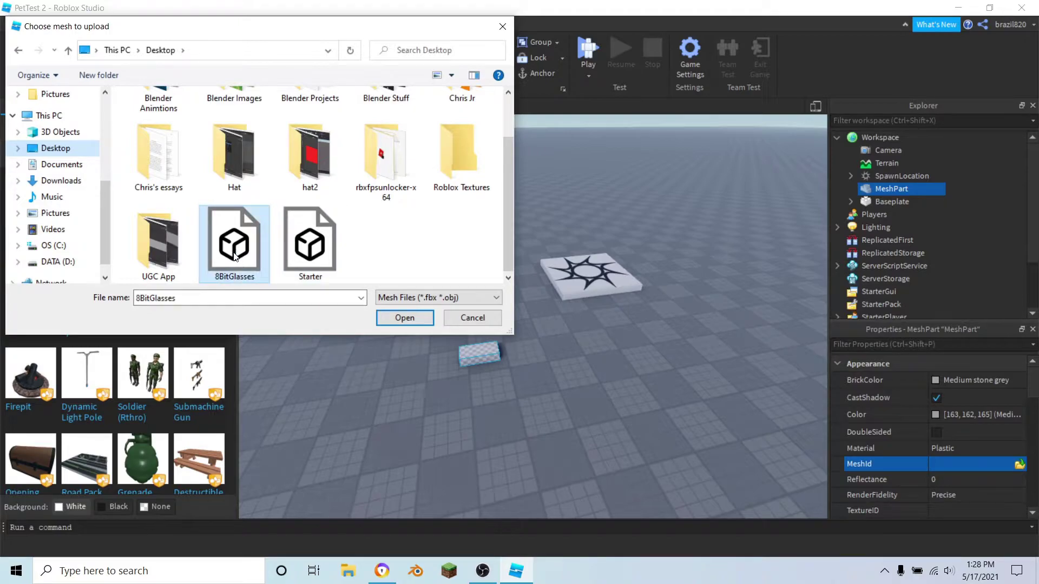
click(411, 317)
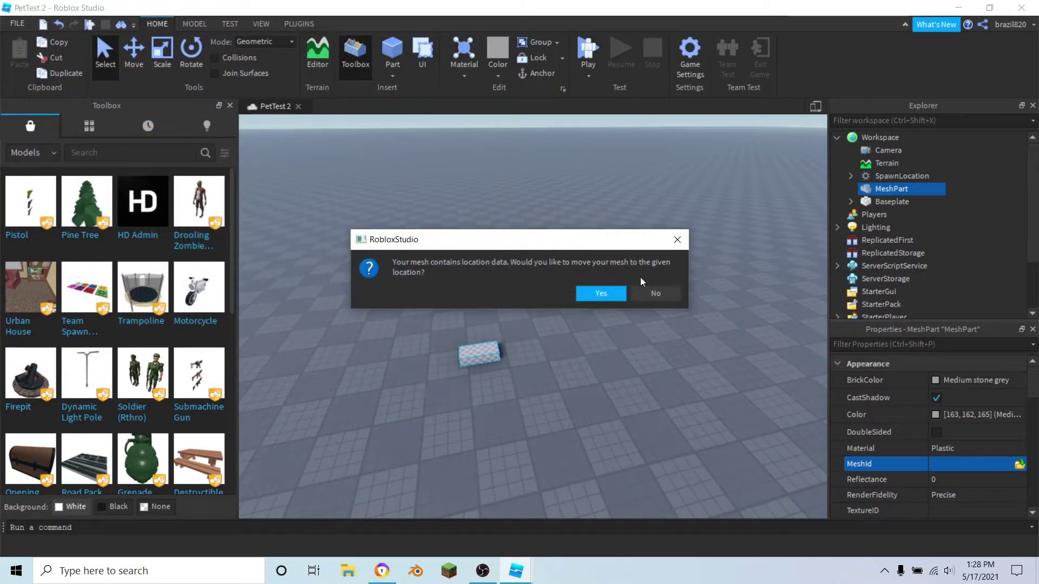
click(644, 290)
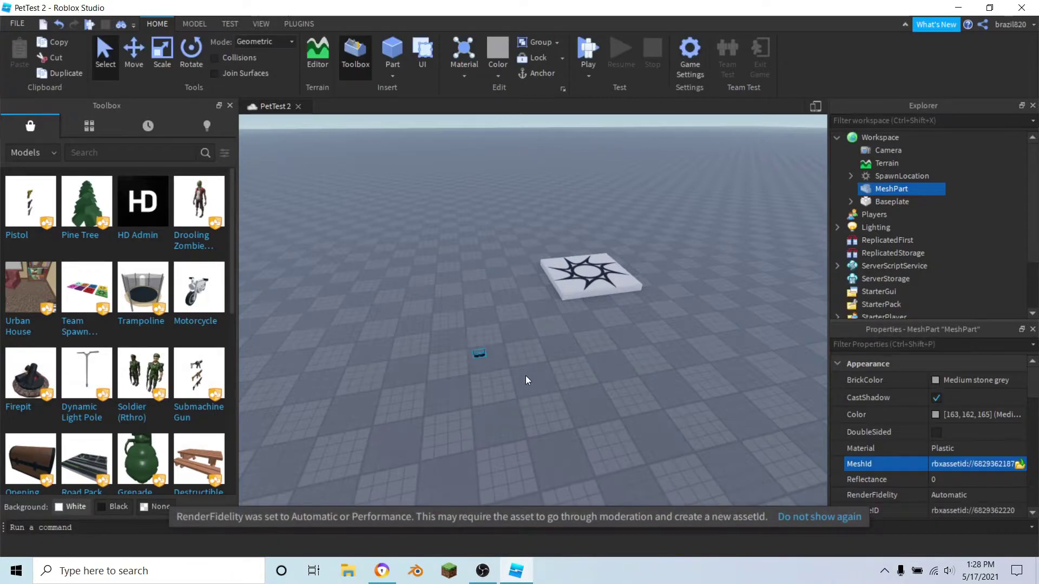
Inspect the imported glasses up close from the front.
scroll(526, 382, up, 5)
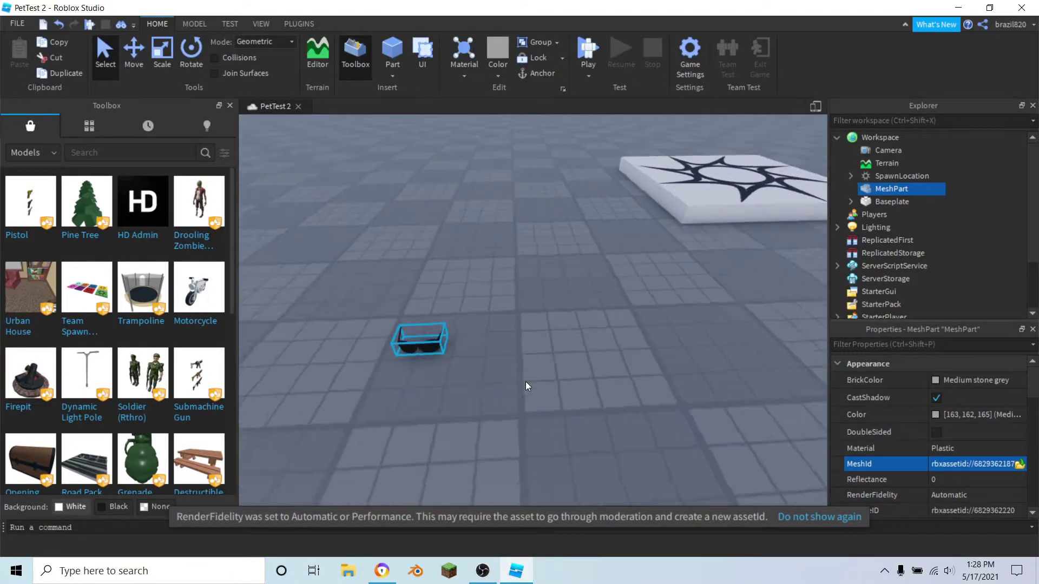
key(f)
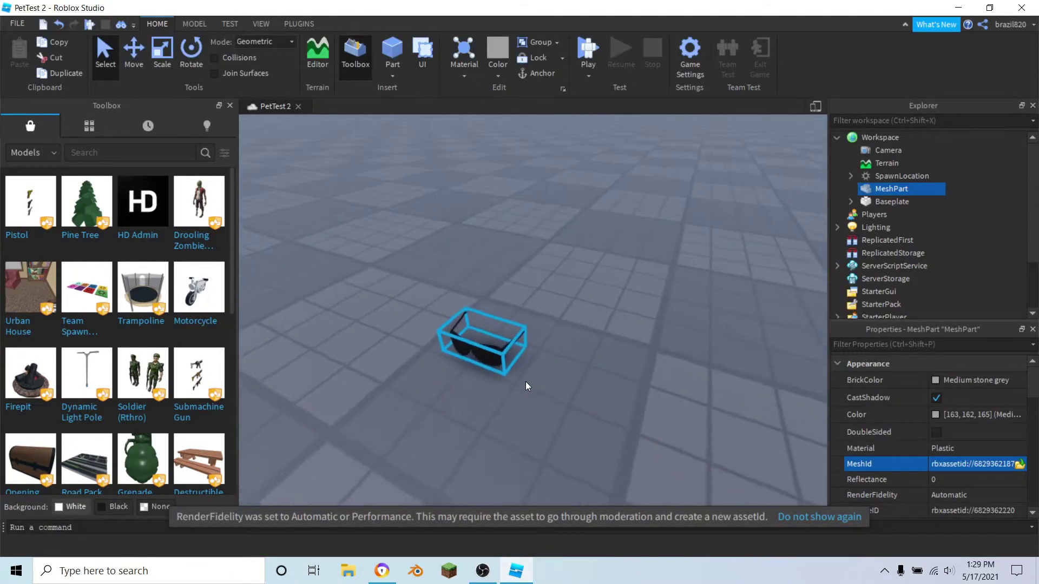
right_drag(525, 381, 567, 411)
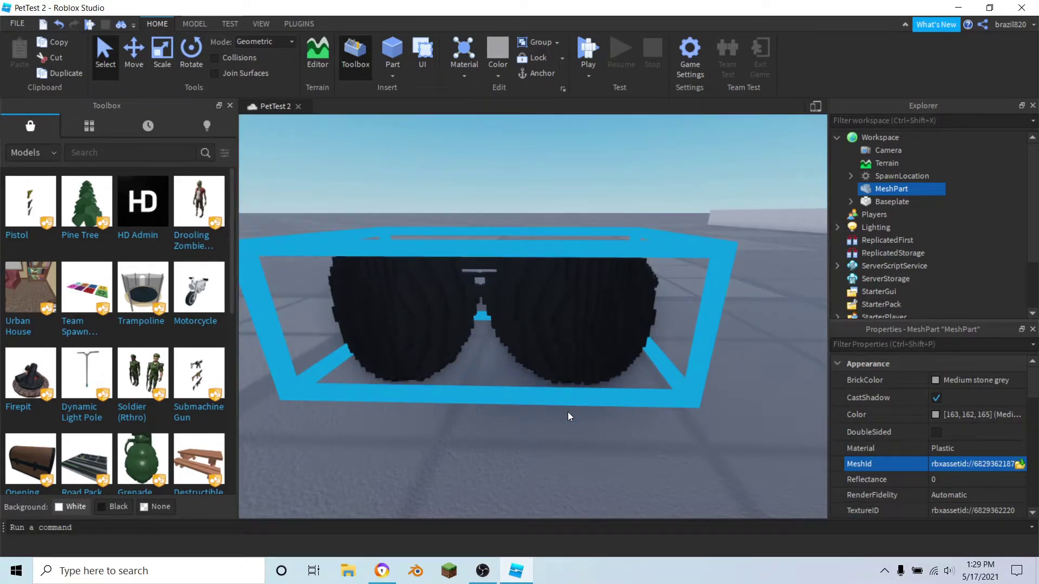
scroll(567, 411, down, 5)
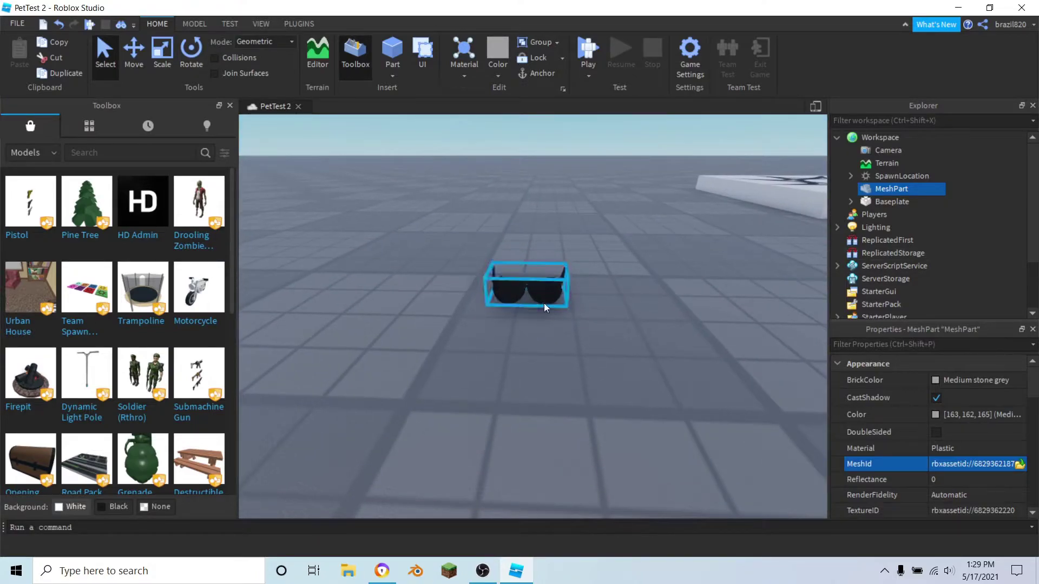
scroll(546, 314, down, 5)
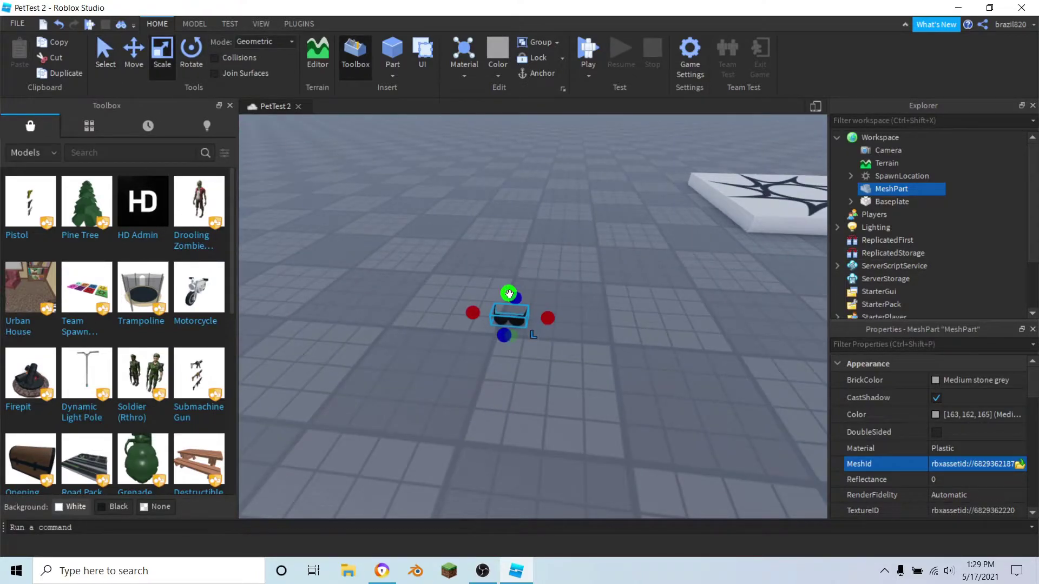
Try enlarging the glasses with the Scale tool to inspect their blocky surface, and undo the scaling.
shift+drag(509, 294, 508, 212)
click(513, 395)
right_drag(512, 395, 512, 392)
key(w)
key(s)
click(544, 325)
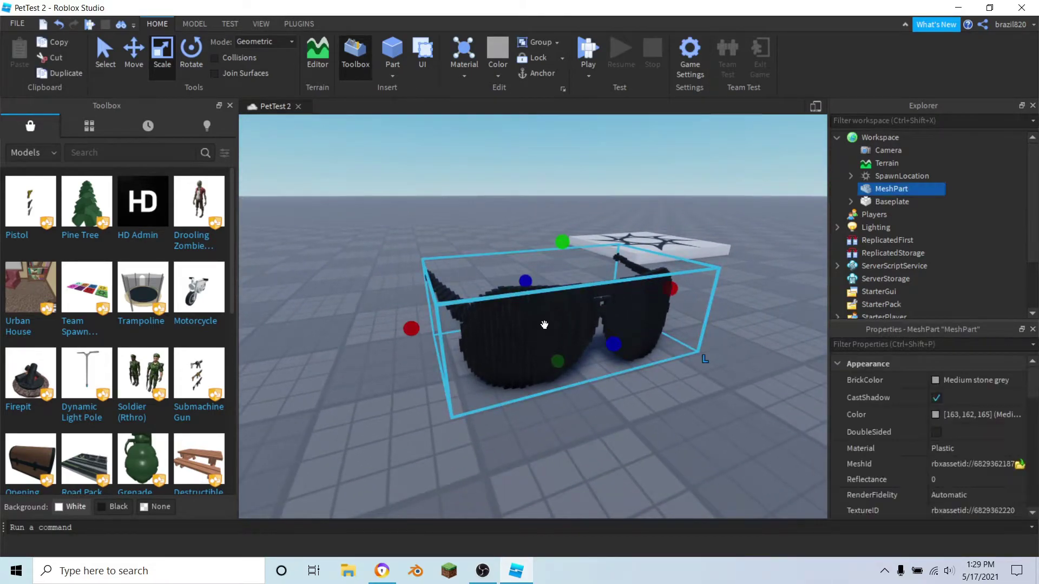
key(ctrl+z)
click(584, 398)
right_drag(584, 398, 596, 439)
scroll(532, 331, up, 3)
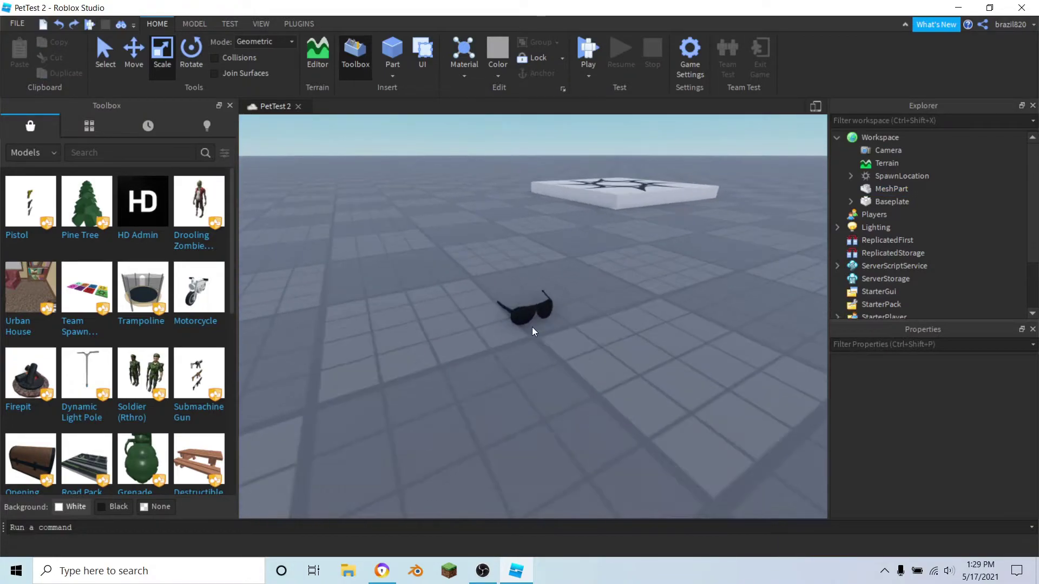
click(530, 320)
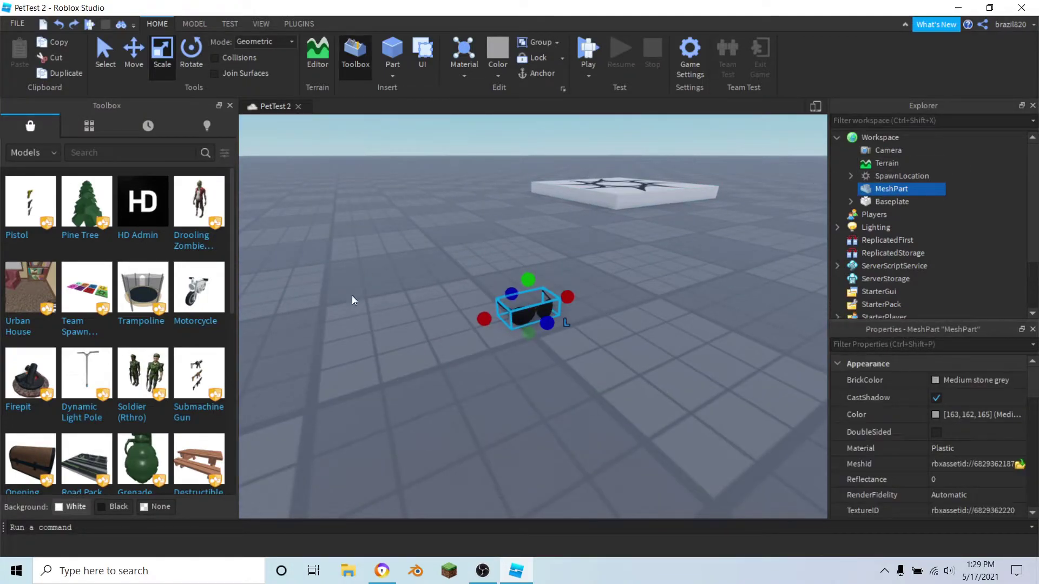
click(494, 283)
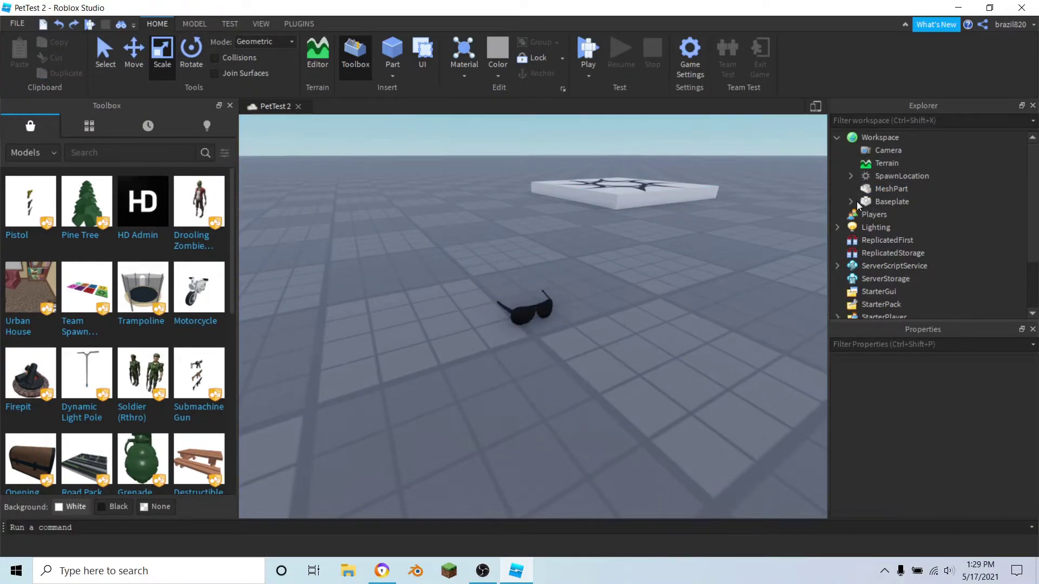
click(882, 191)
click(644, 325)
scroll(644, 325, up, 3)
Search the Toolbox models for glasses, insert the Sun glasses model into the Workspace and clear the search.
click(104, 156)
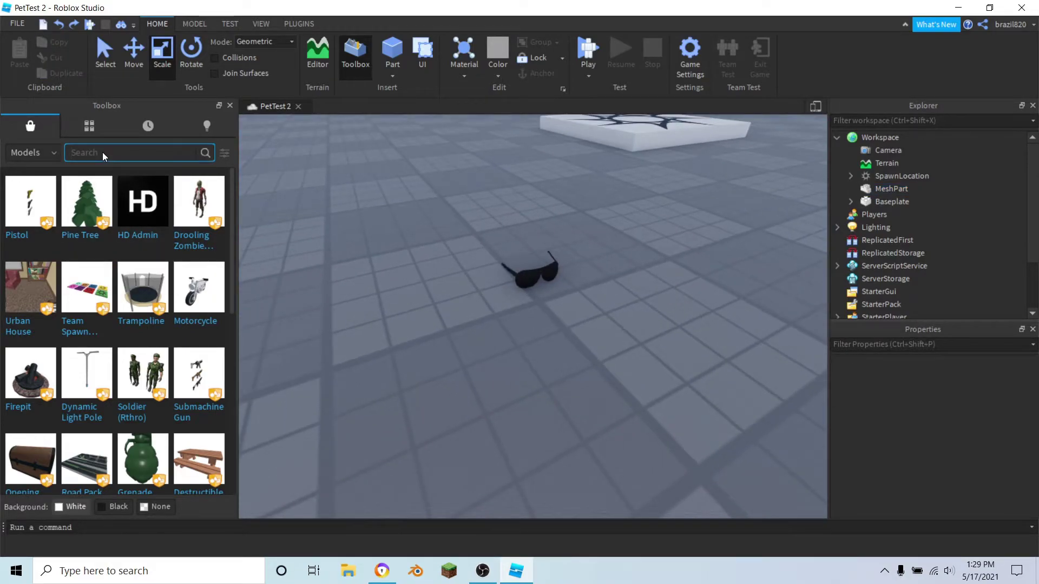
text(glasses)
key(BackSpace)
key(BackSpace)
text(s)
key(BackSpace)
text(es)
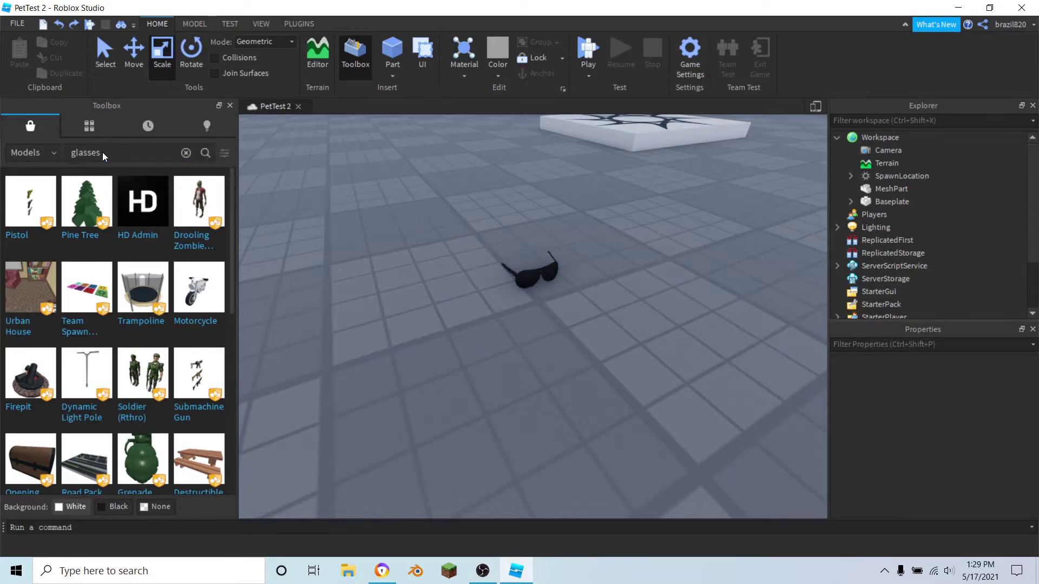
key(Return)
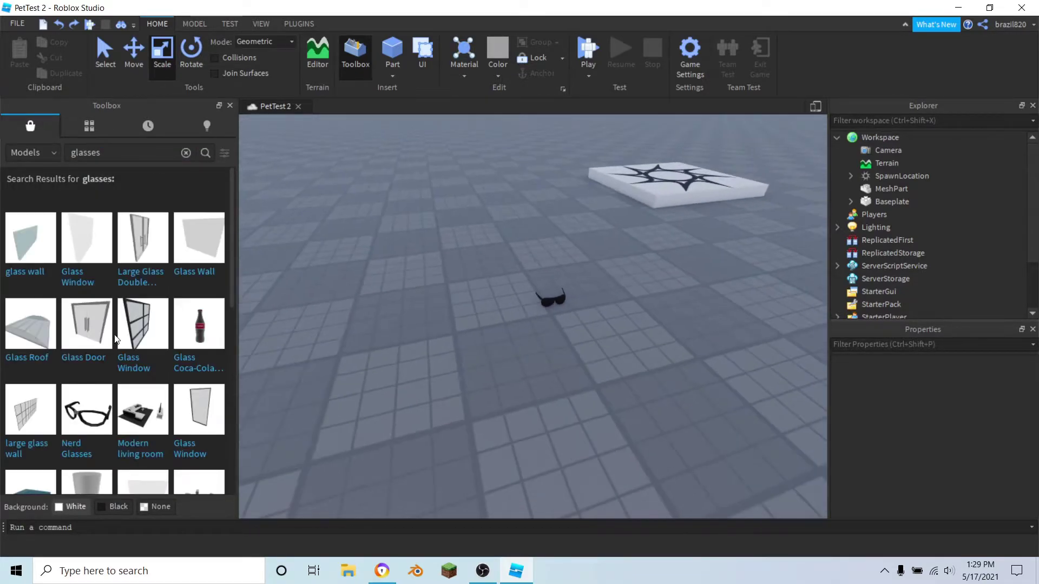
scroll(91, 339, down, 5)
scroll(91, 344, down, 5)
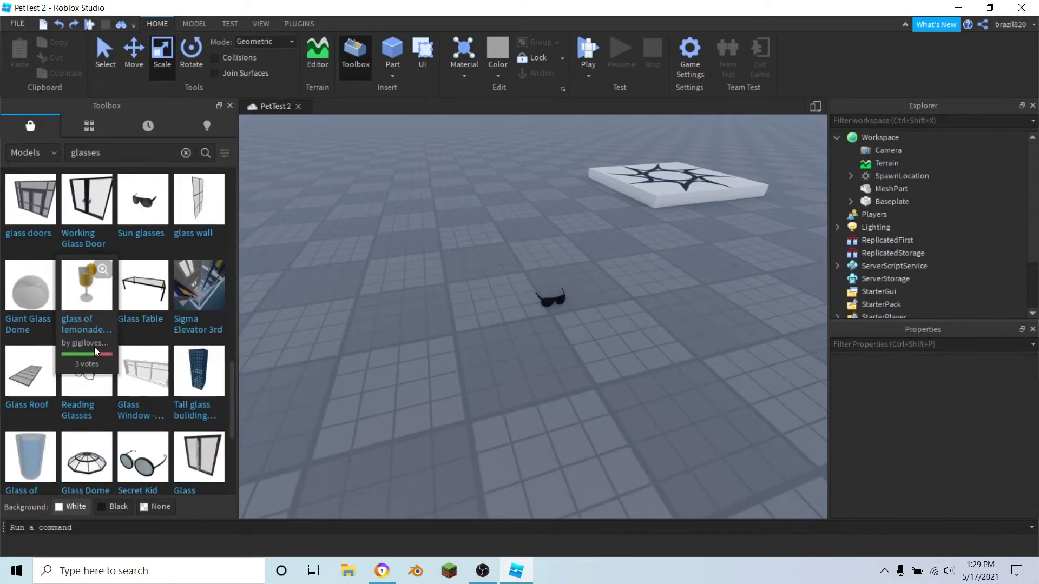
click(143, 200)
click(184, 153)
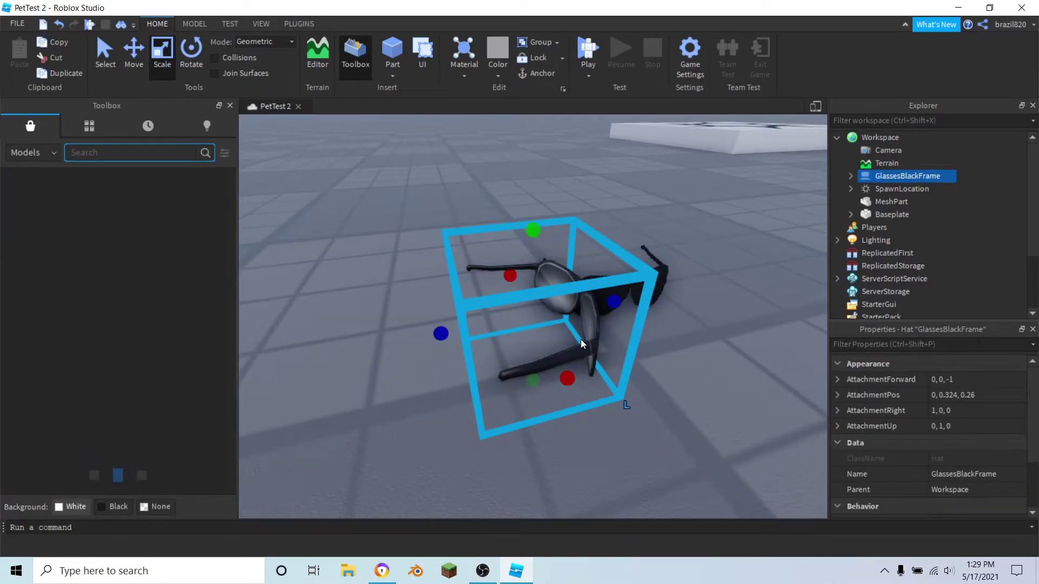
Expand the GlassesBlackFrame hat and its Handle in the Explorer, and examine the Mesh inside.
click(550, 349)
scroll(551, 349, down, 3)
click(895, 177)
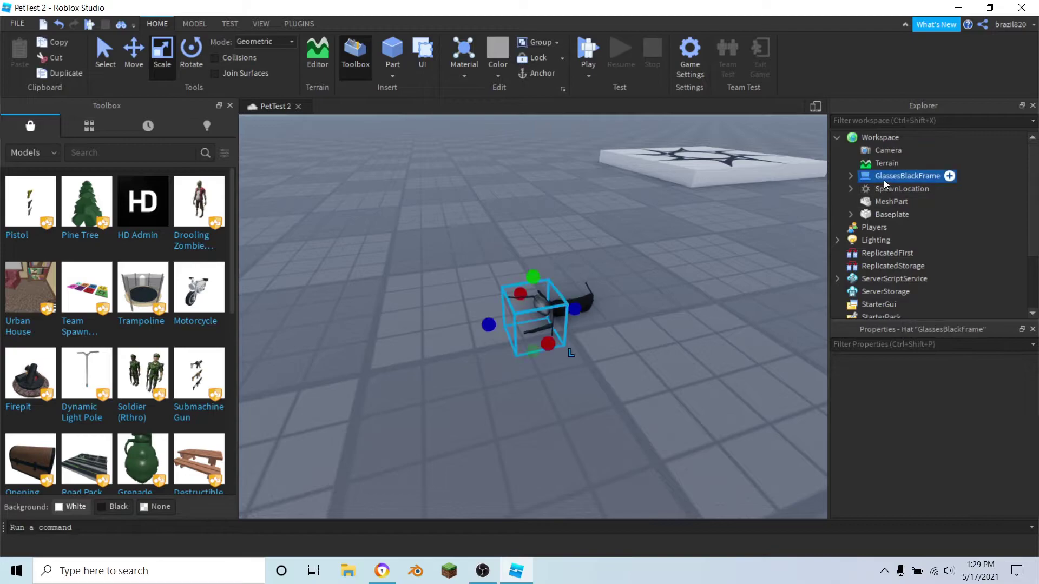
click(850, 177)
click(864, 190)
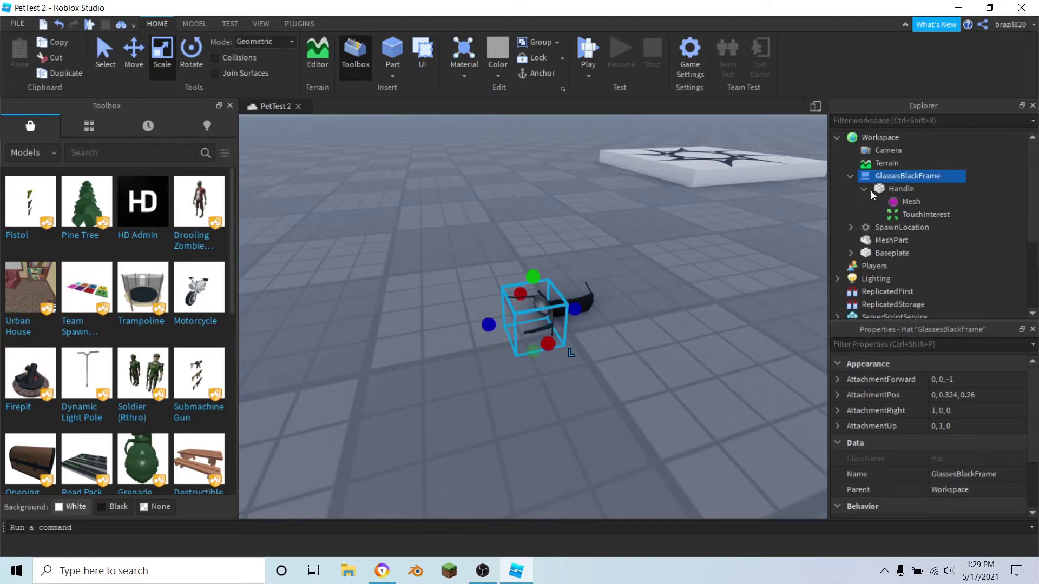
click(902, 203)
scroll(593, 327, down, 2)
scroll(593, 327, up, 4)
scroll(593, 327, down, 4)
Insert a block part, place it beside the glasses and rename it Handle.
right_drag(593, 327, 528, 216)
click(393, 52)
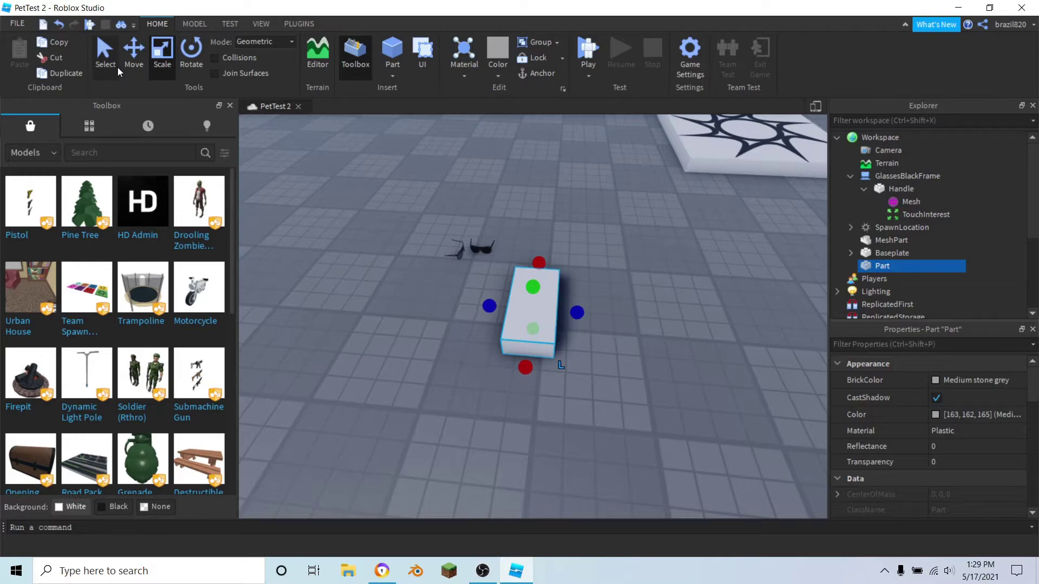
drag(526, 319, 632, 274)
click(614, 210)
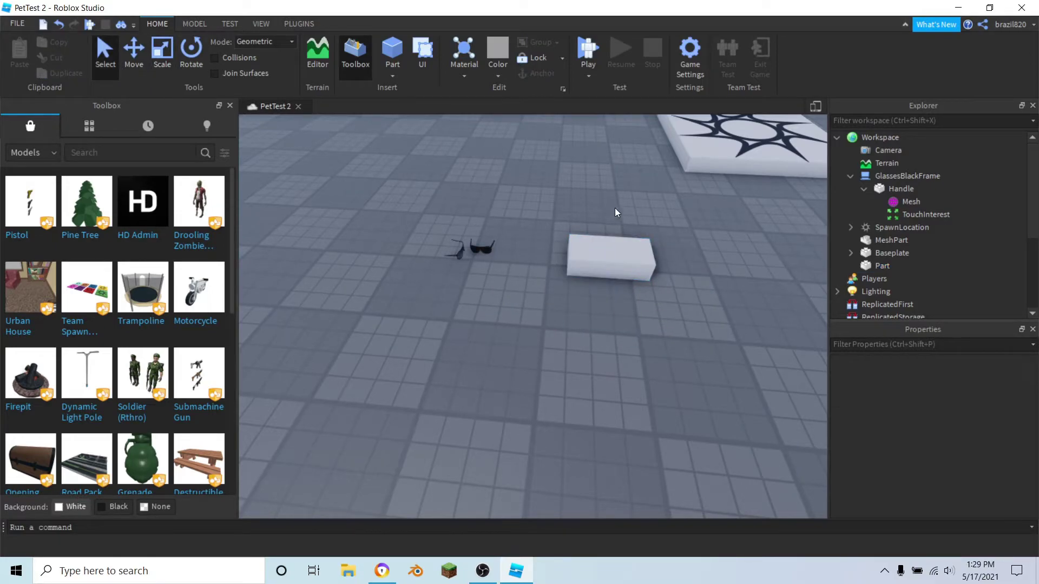
right_click(880, 266)
click(888, 89)
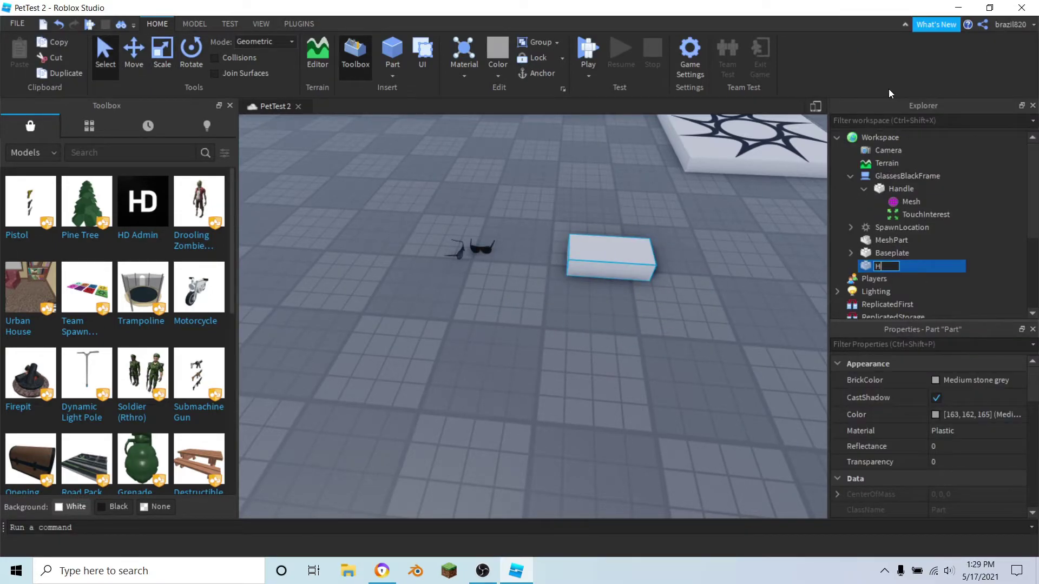
text(Handle)
key(Return)
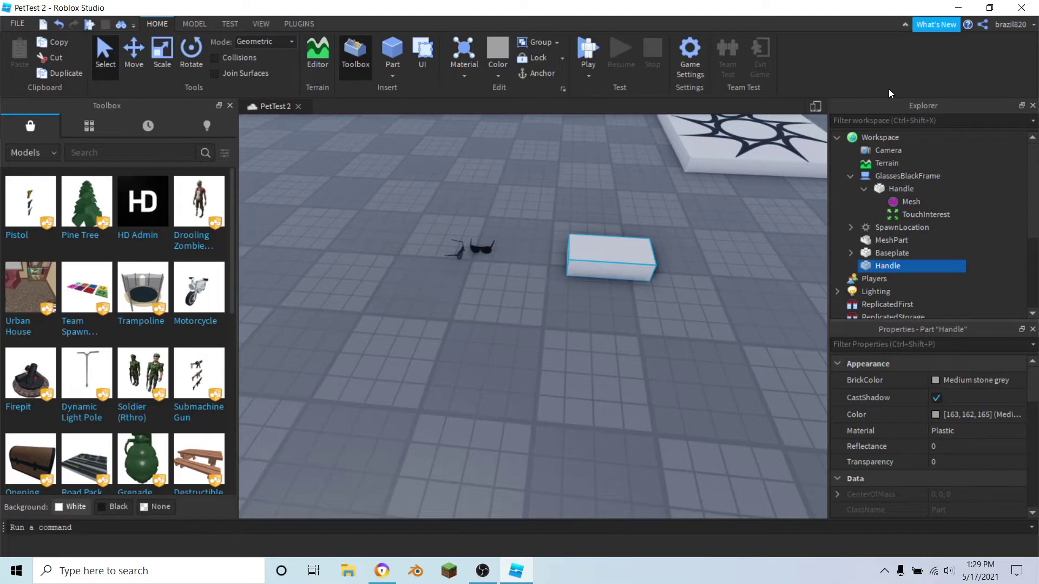
Add a SpecialMesh to the new Handle part and select it.
click(909, 267)
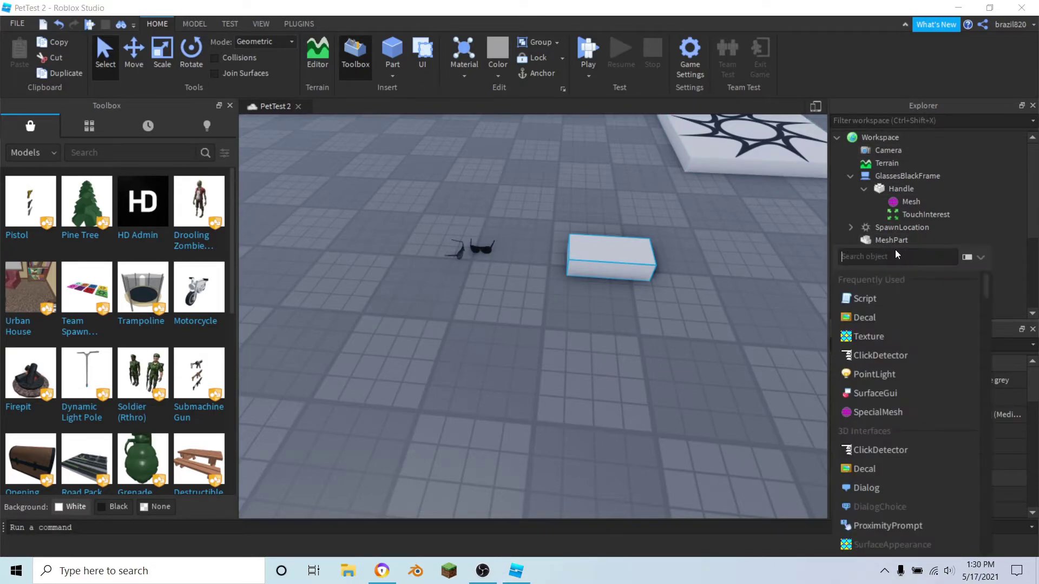
click(887, 413)
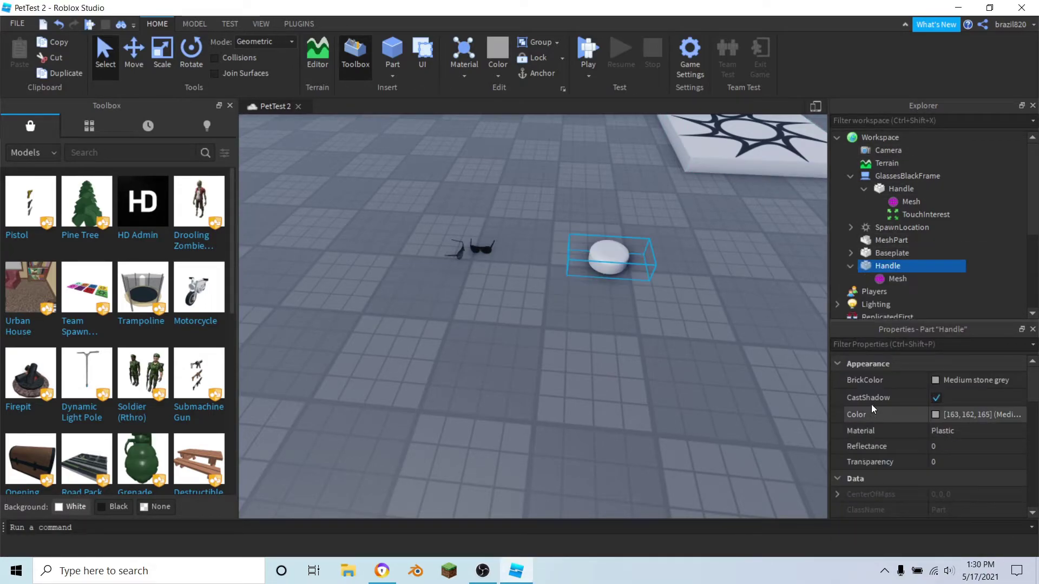
click(891, 278)
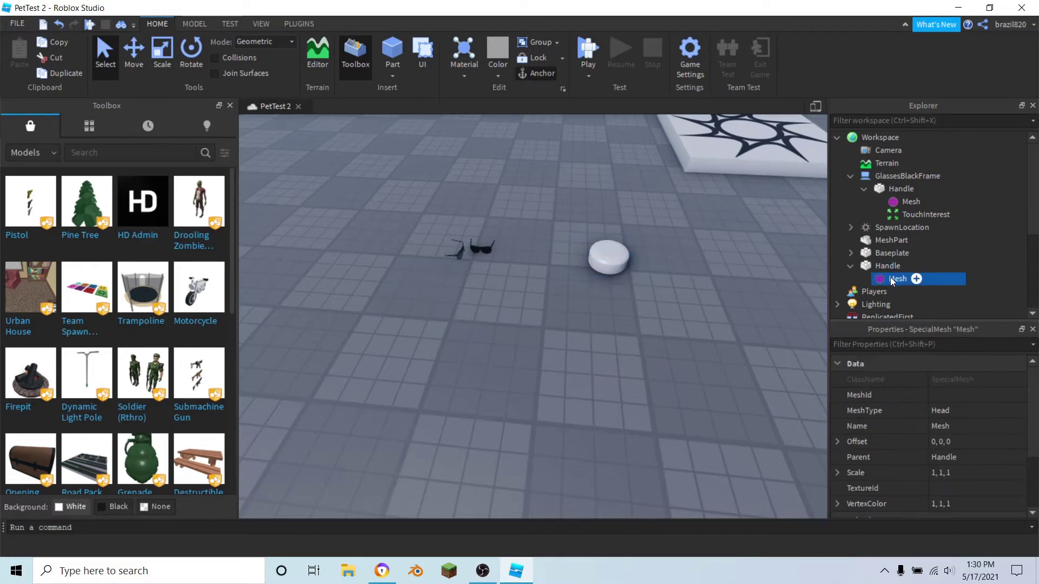
click(494, 248)
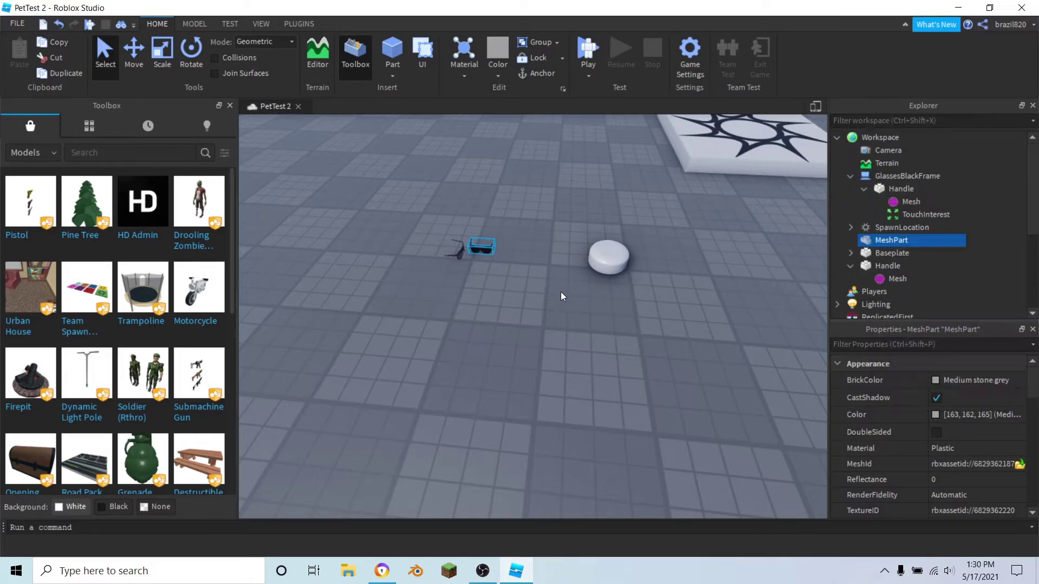
click(957, 464)
key(ctrl+c)
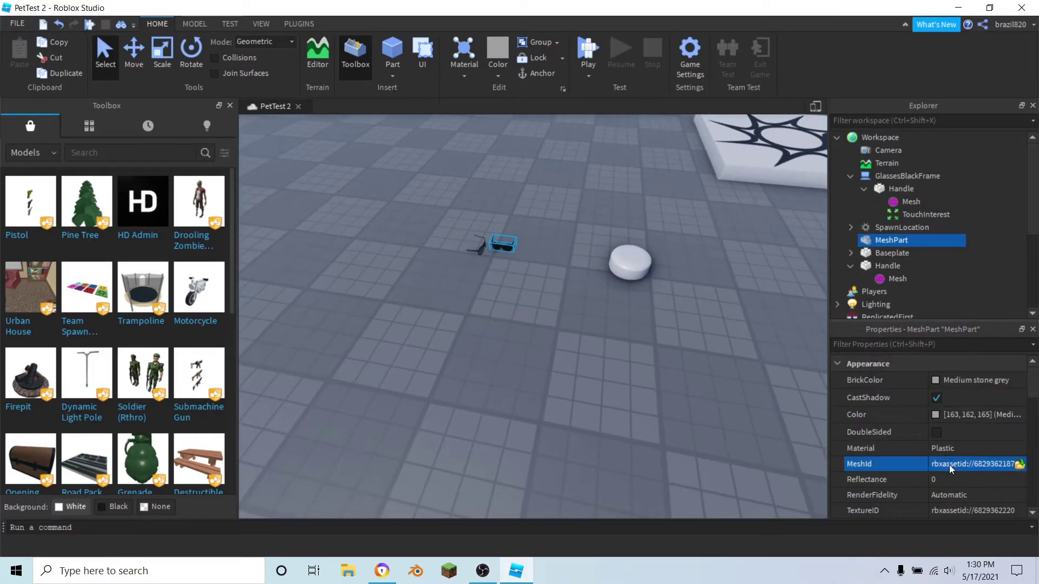
click(909, 278)
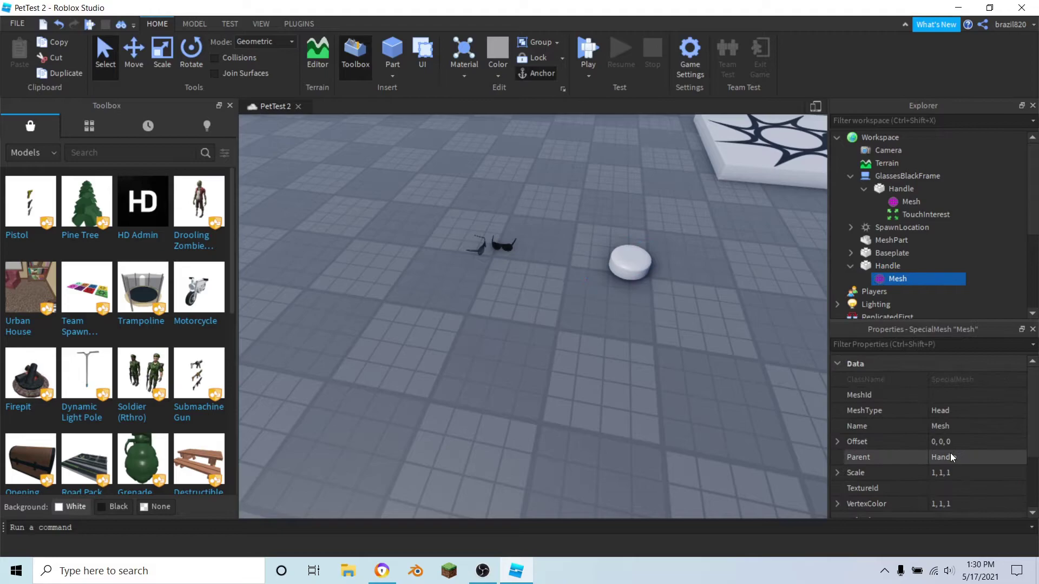
click(966, 395)
key(ctrl+v)
key(Return)
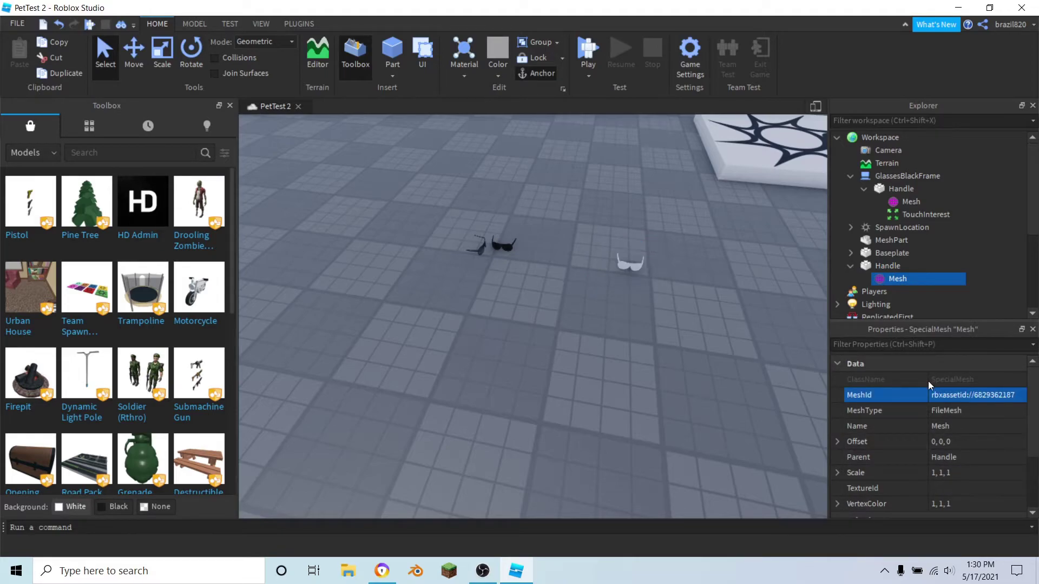
click(515, 246)
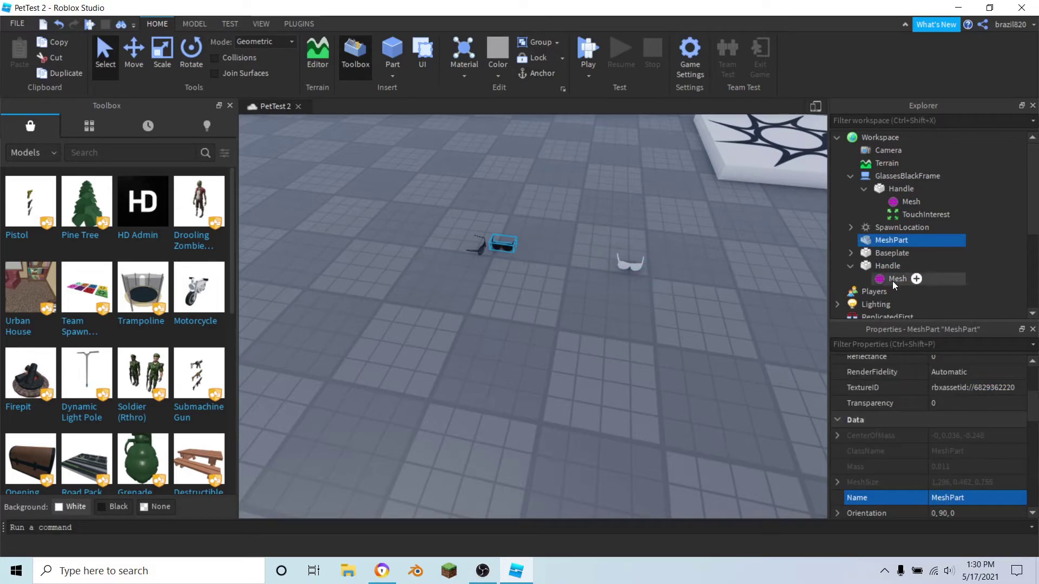
click(962, 388)
key(ctrl+c)
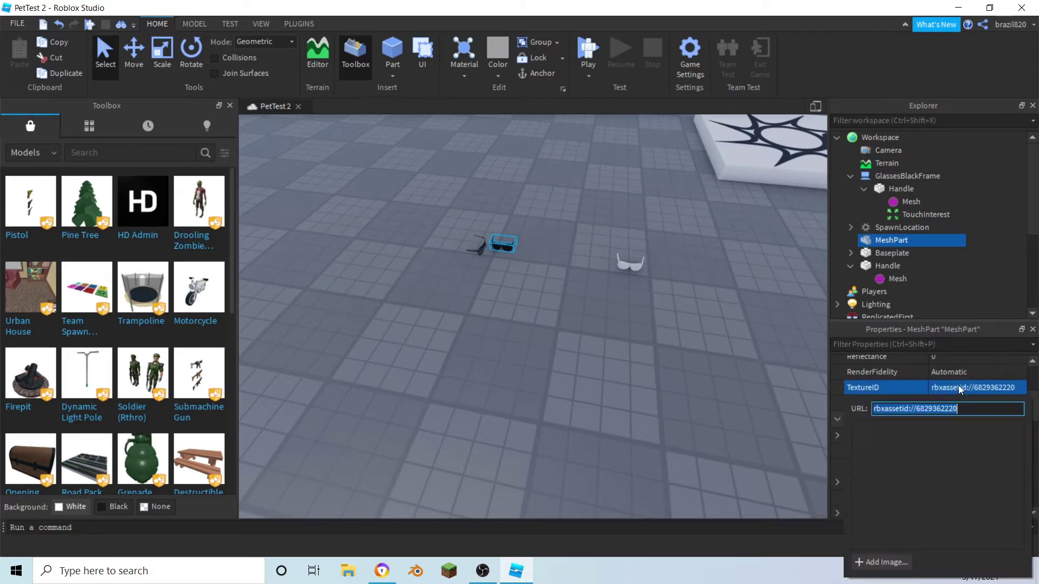
click(635, 274)
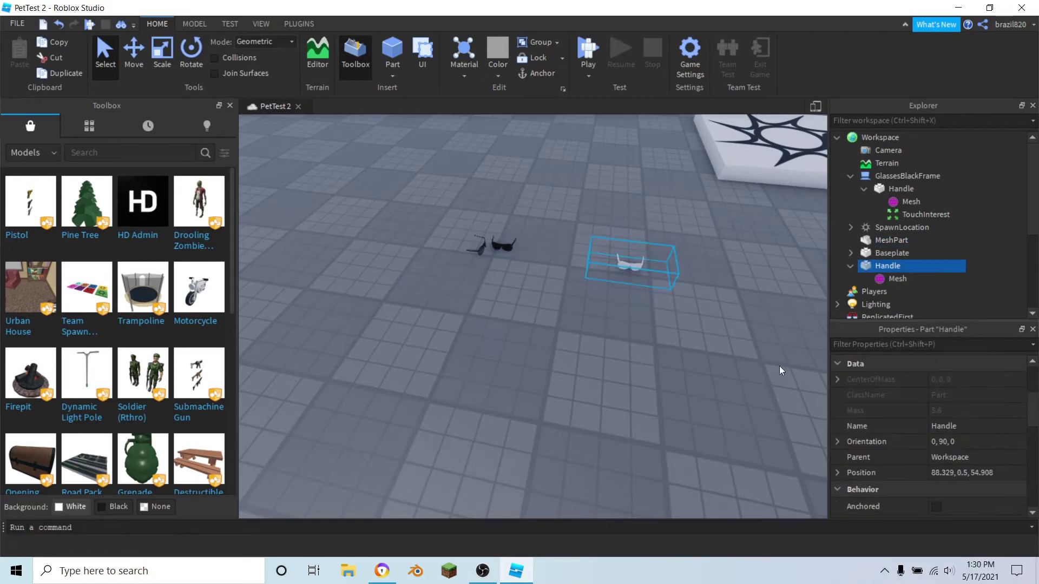
click(888, 280)
click(964, 489)
key(ctrl+v)
key(Return)
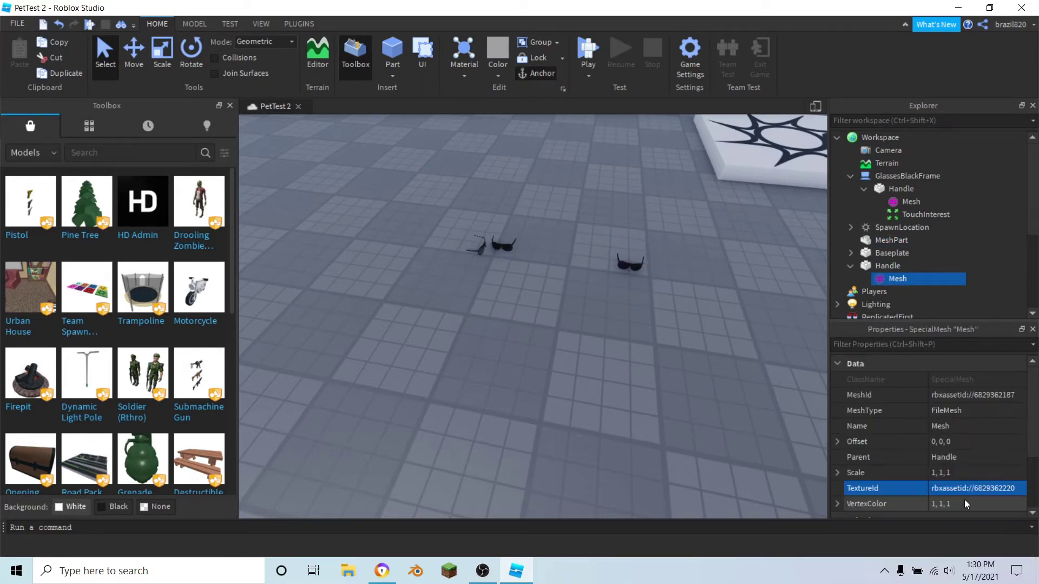
Delete the imported glasses MeshPart from the Workspace.
click(681, 355)
right_drag(680, 356, 684, 335)
click(606, 297)
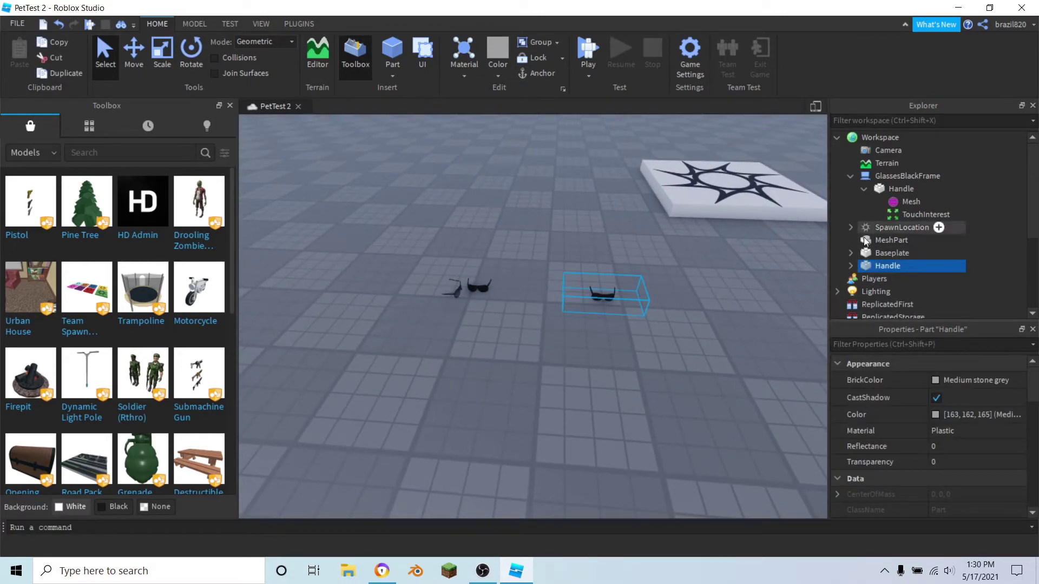
click(887, 241)
key(Delete)
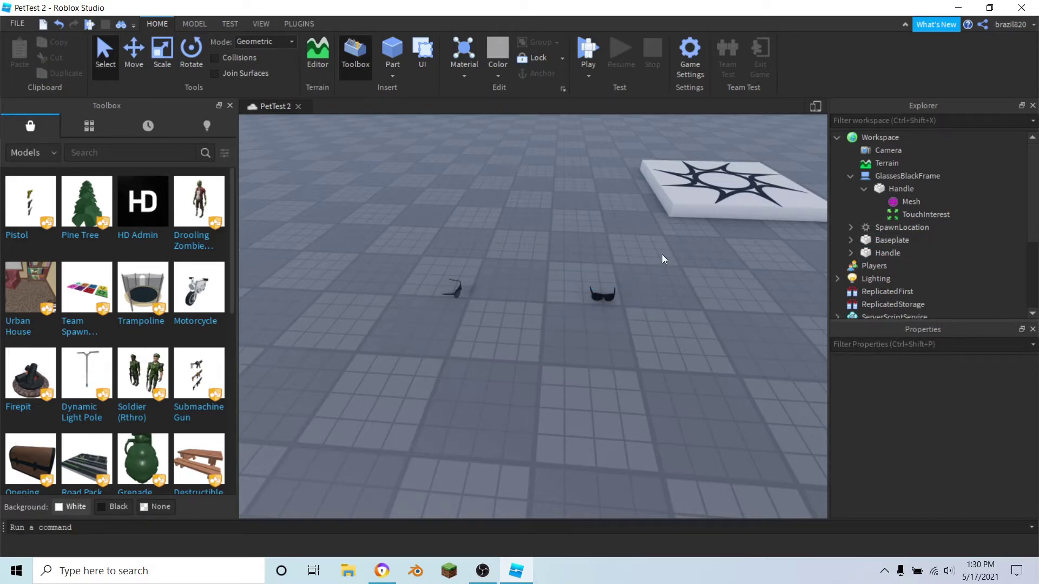
Replace the original Handle inside the GlassesBlackFrame hat with the new Handle part.
click(612, 296)
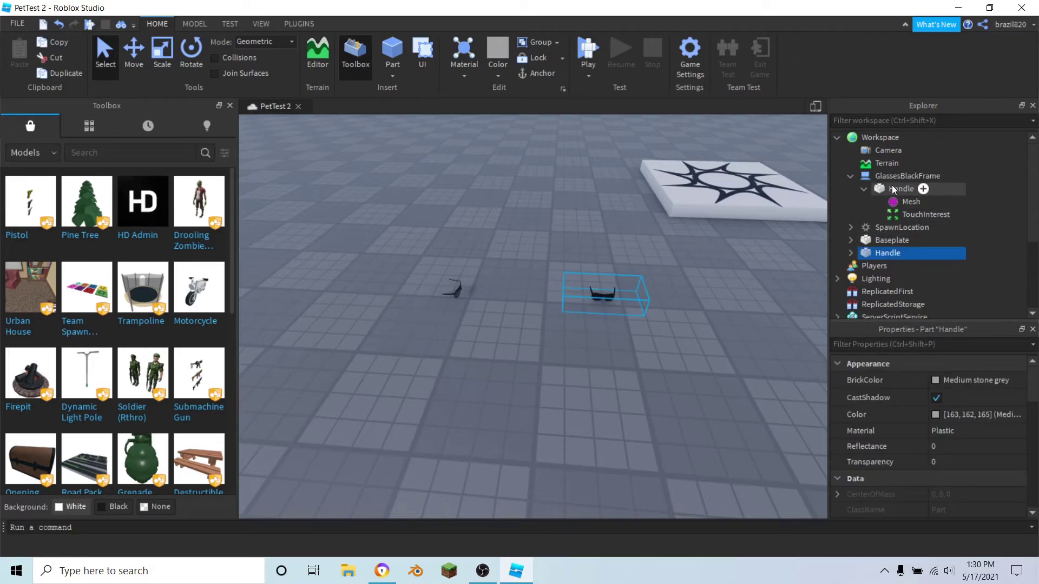
key(Delete)
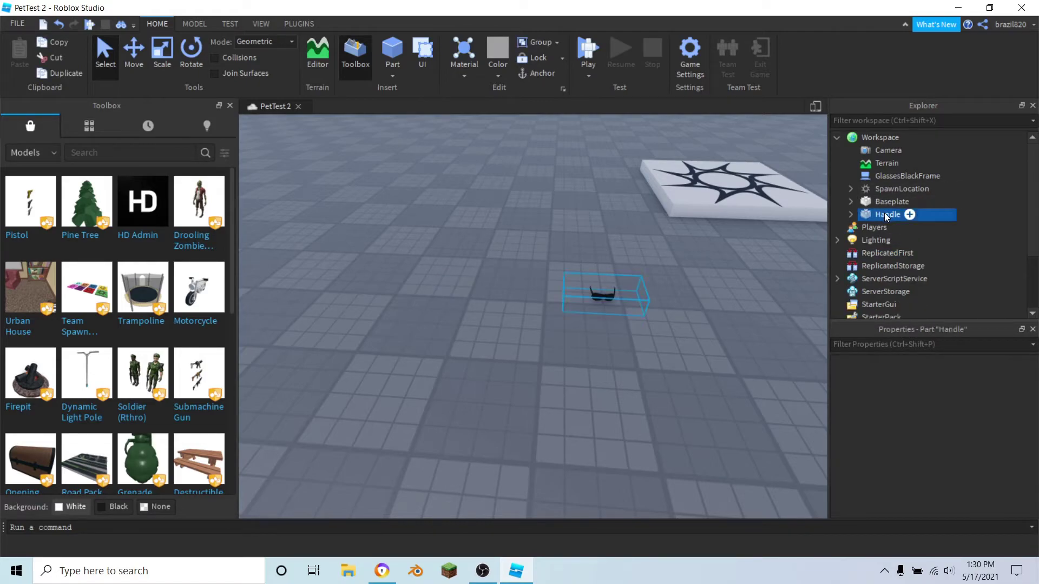
drag(885, 217, 905, 179)
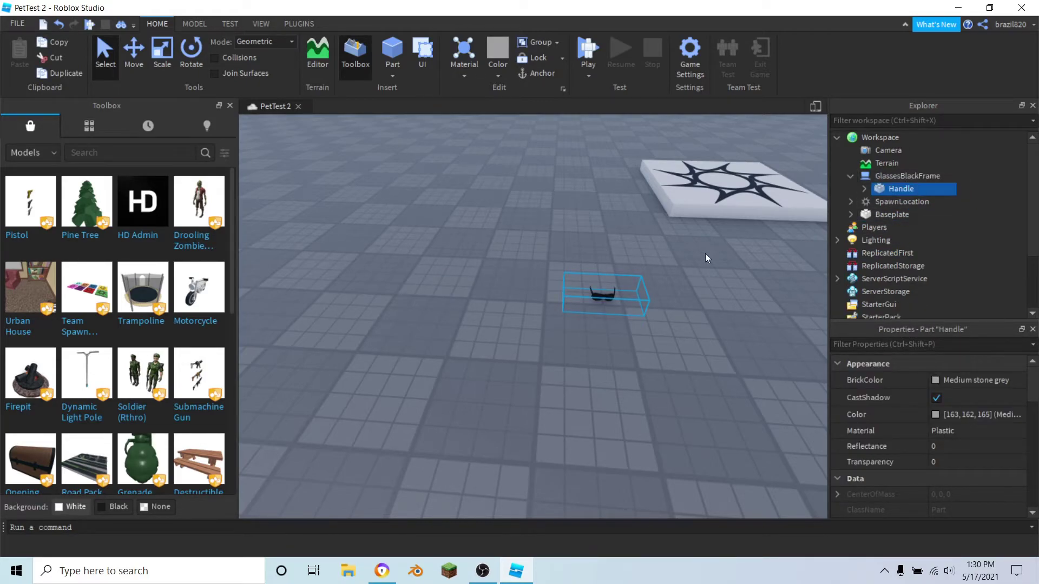
click(664, 339)
click(850, 176)
Build an R15 Block Rig dummy on the baseplate near the glasses.
key(s)
key(a)
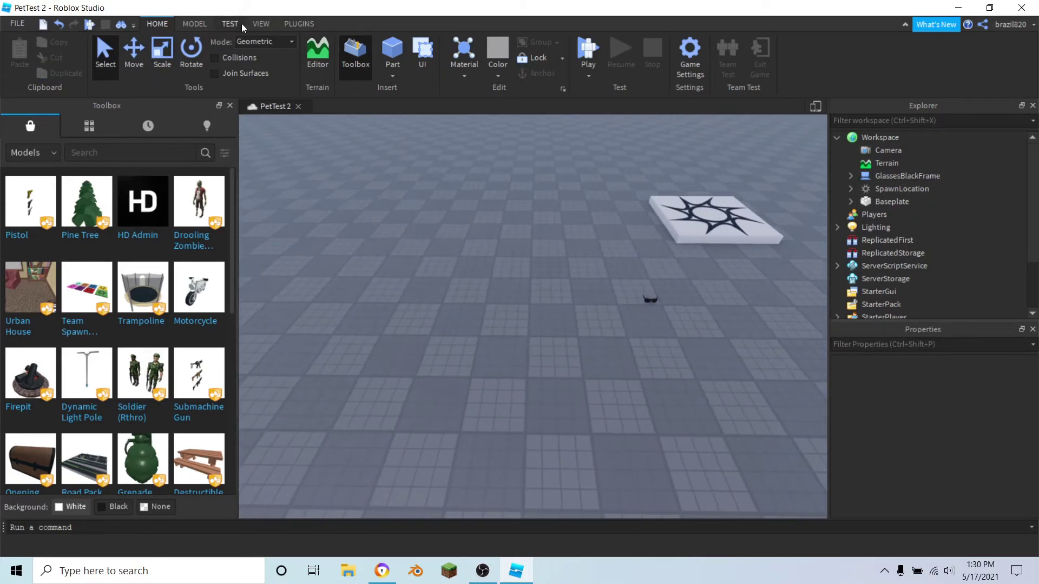
click(202, 25)
key(a)
key(w)
click(286, 27)
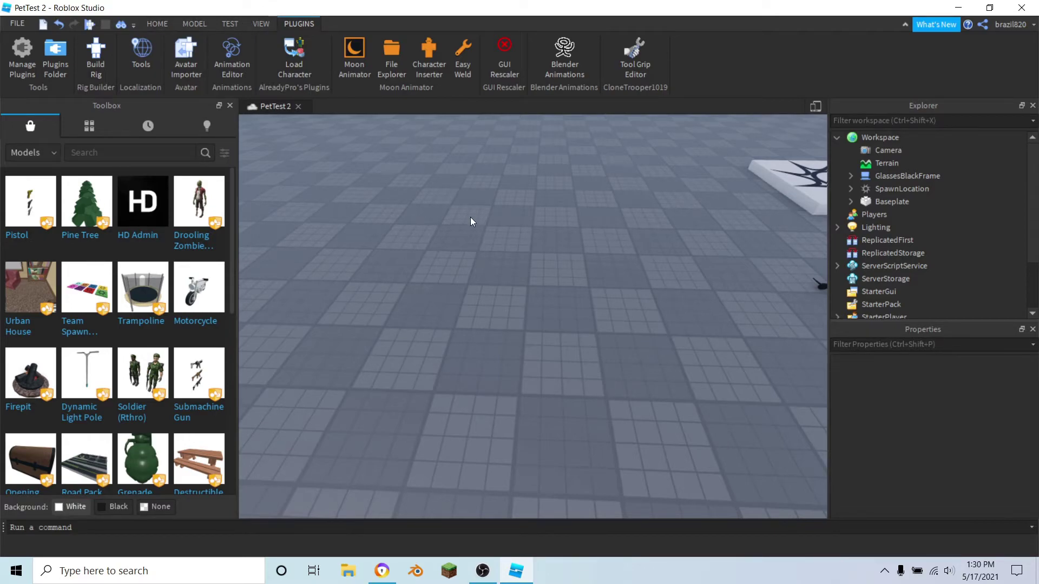
right_drag(470, 218, 481, 234)
click(98, 54)
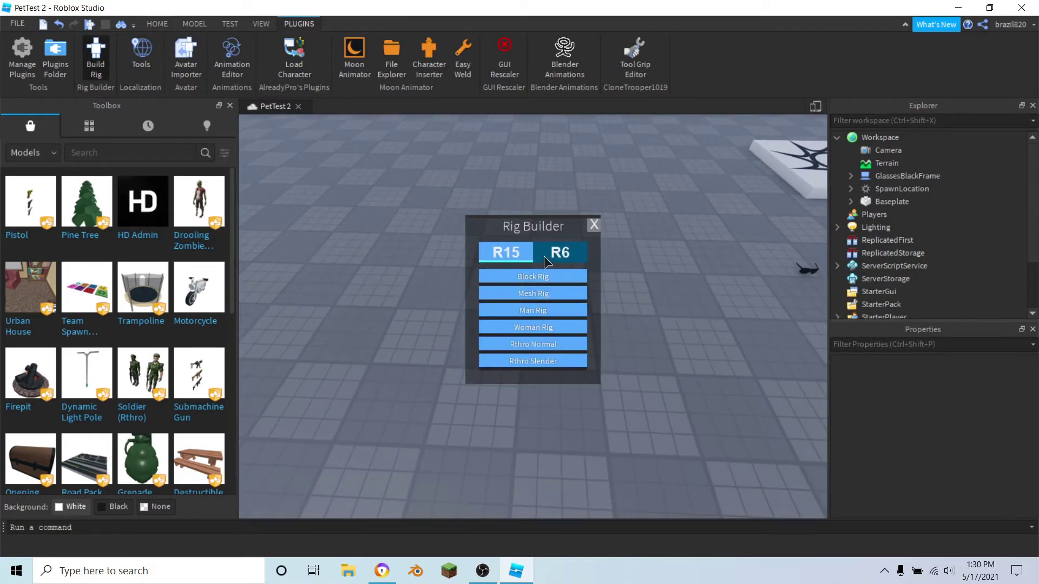
click(551, 254)
click(508, 254)
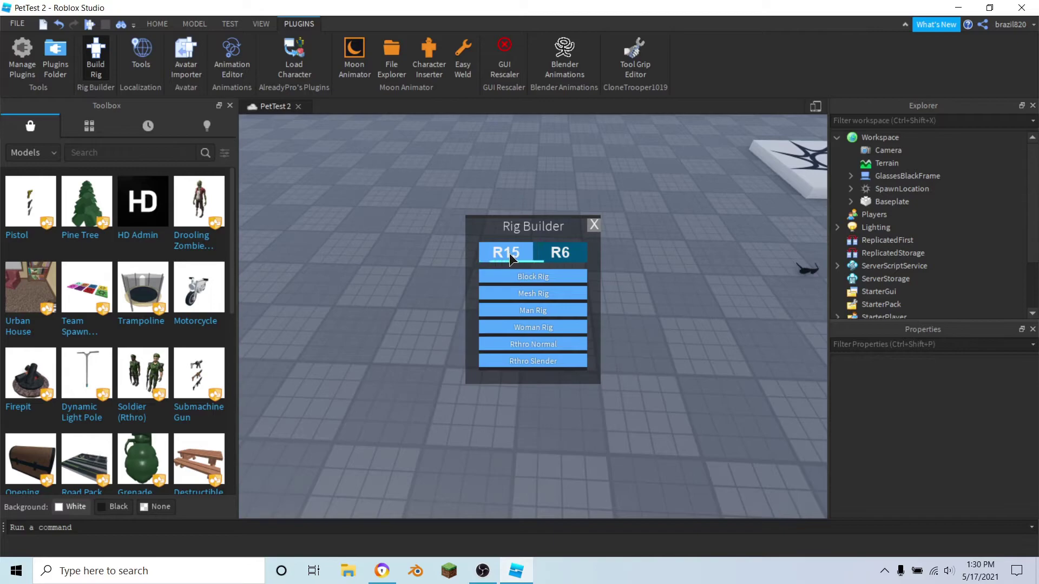
click(537, 276)
drag(557, 318, 586, 305)
key(ctrl+r)
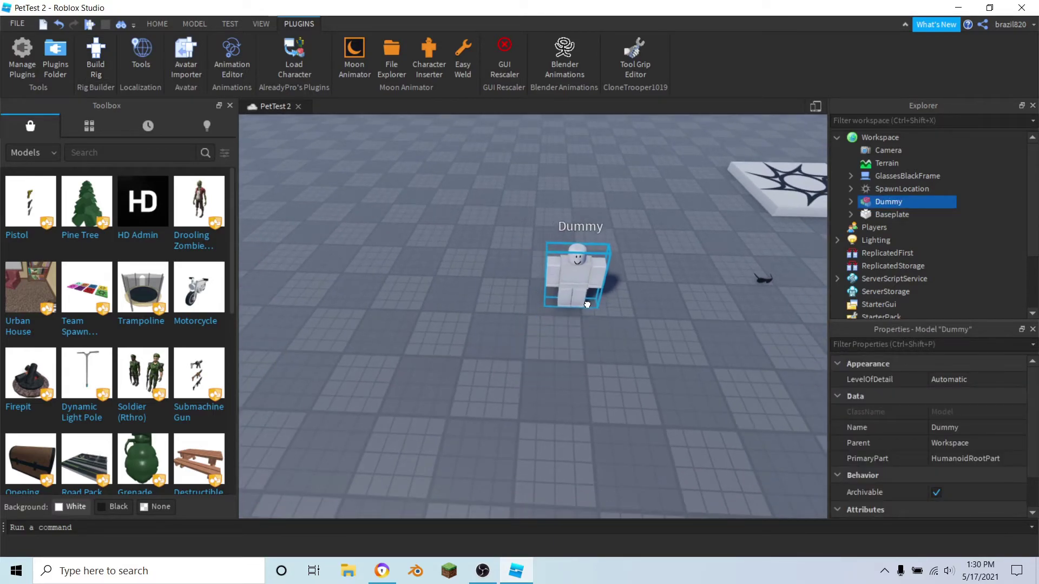
Move the GlassesBlackFrame hat into the Dummy model.
click(603, 338)
key(d)
scroll(650, 286, up, 2)
click(657, 271)
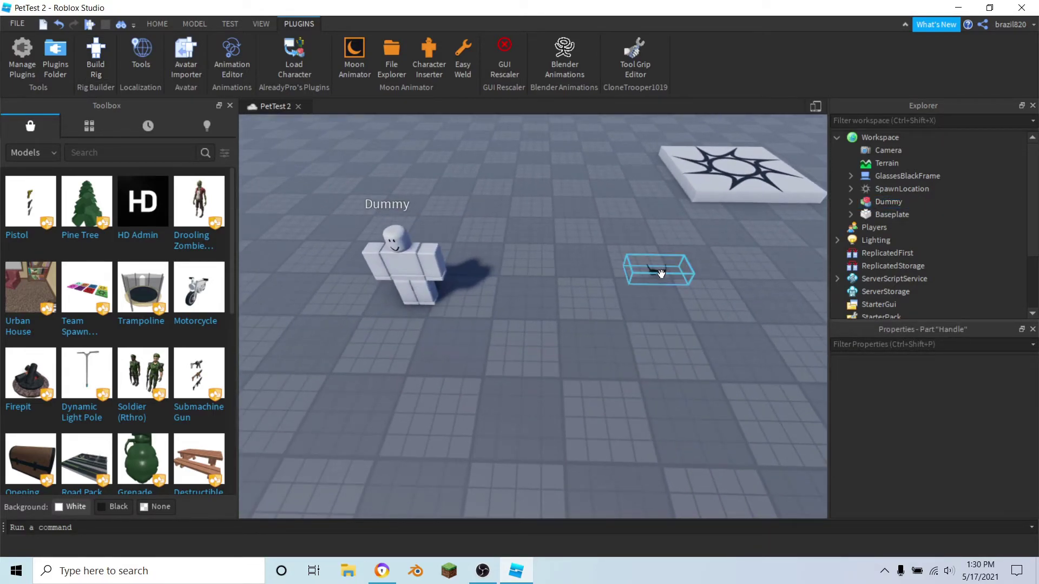
click(849, 179)
drag(882, 176, 898, 198)
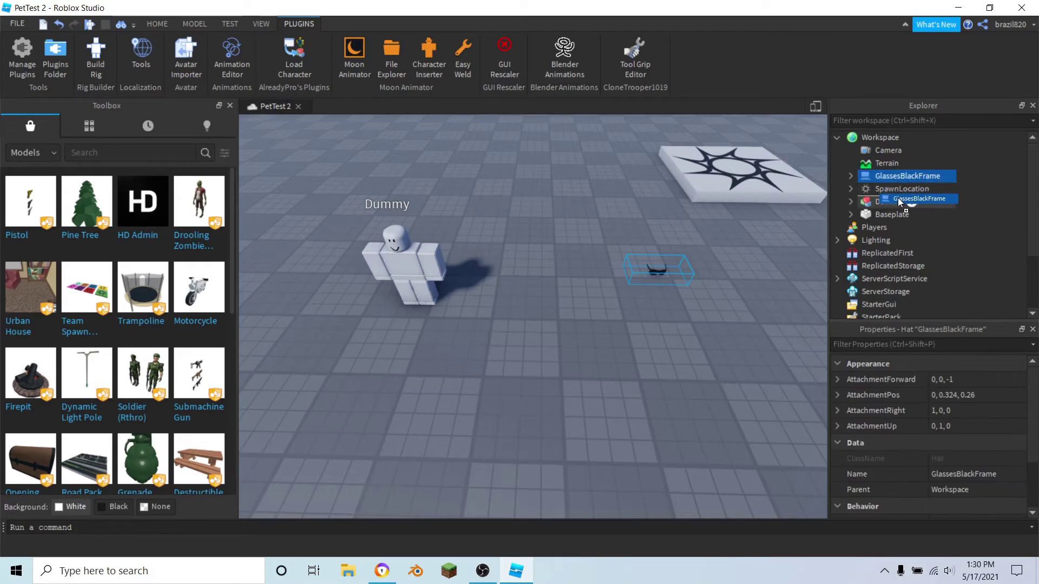
Examine the fit and blocky look of the glasses on the Dummy's head from several angles and distances.
click(667, 316)
scroll(667, 317, up, 6)
right_drag(667, 316, 658, 314)
key(a)
scroll(667, 316, down, 1)
scroll(657, 317, down, 4)
scroll(655, 319, up, 1)
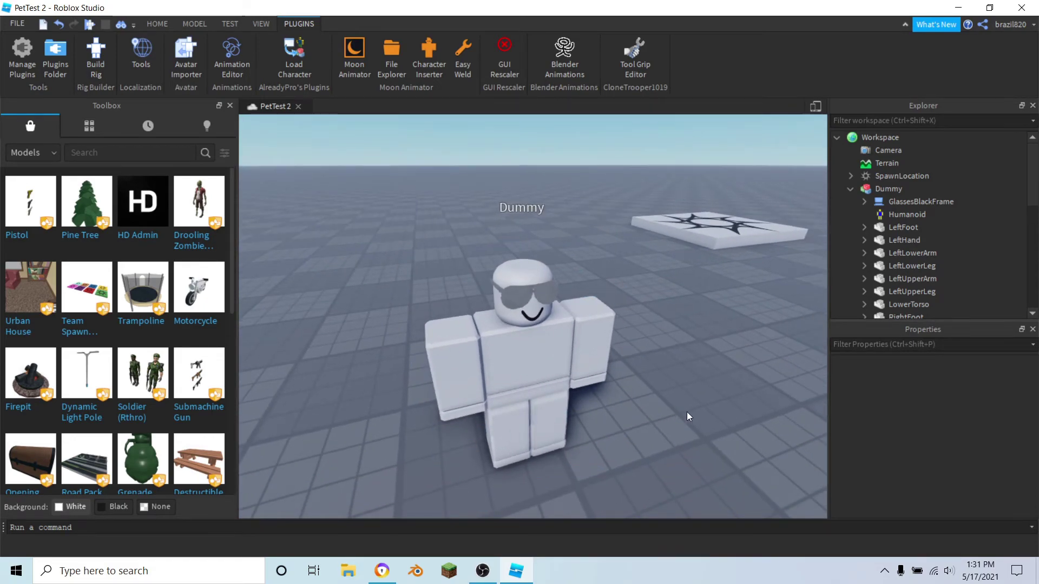
key(d)
right_drag(687, 412, 660, 387)
scroll(687, 411, up, 3)
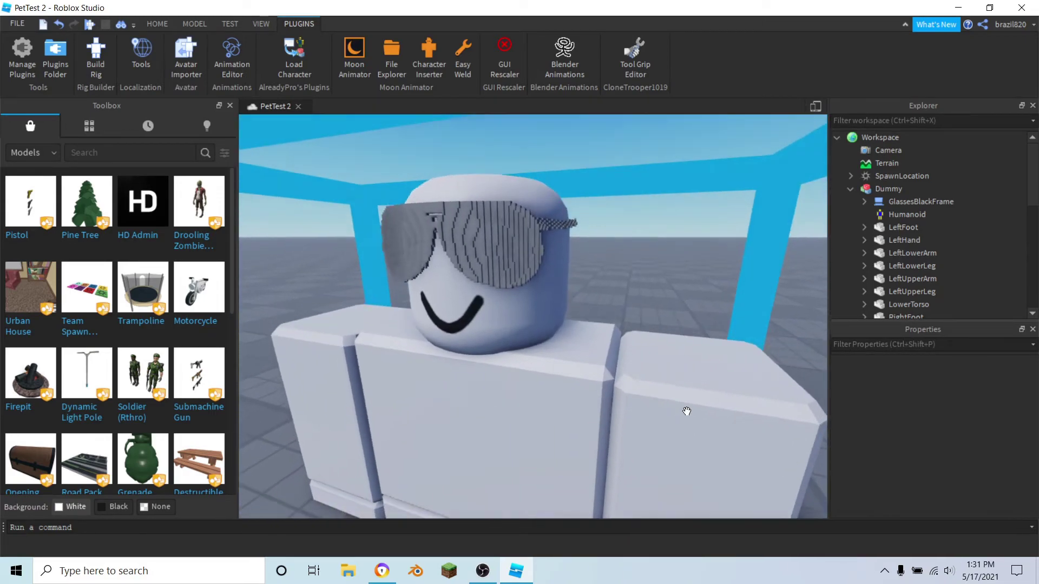
scroll(686, 412, down, 6)
scroll(659, 387, down, 3)
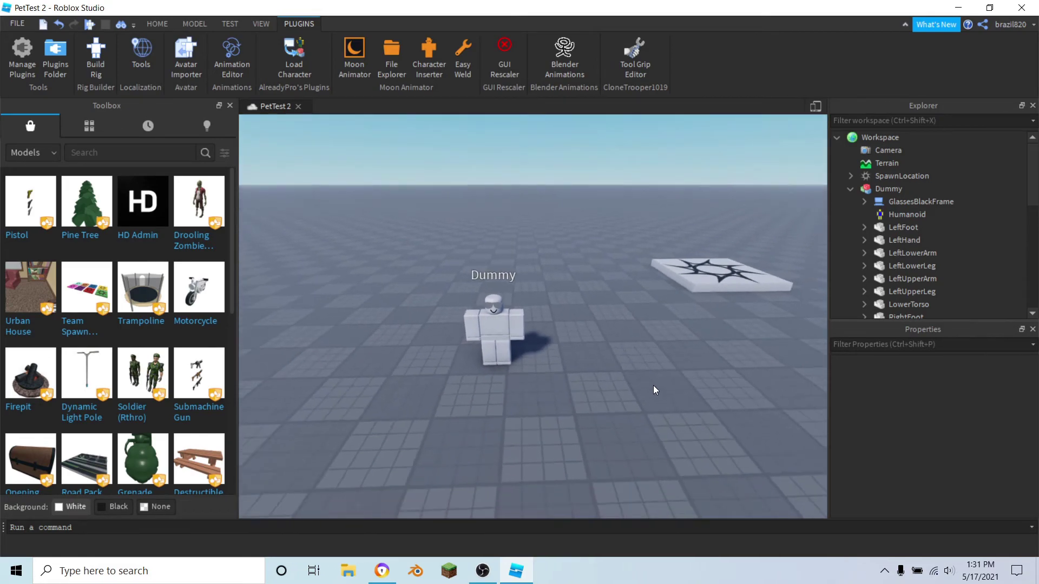
scroll(649, 385, up, 8)
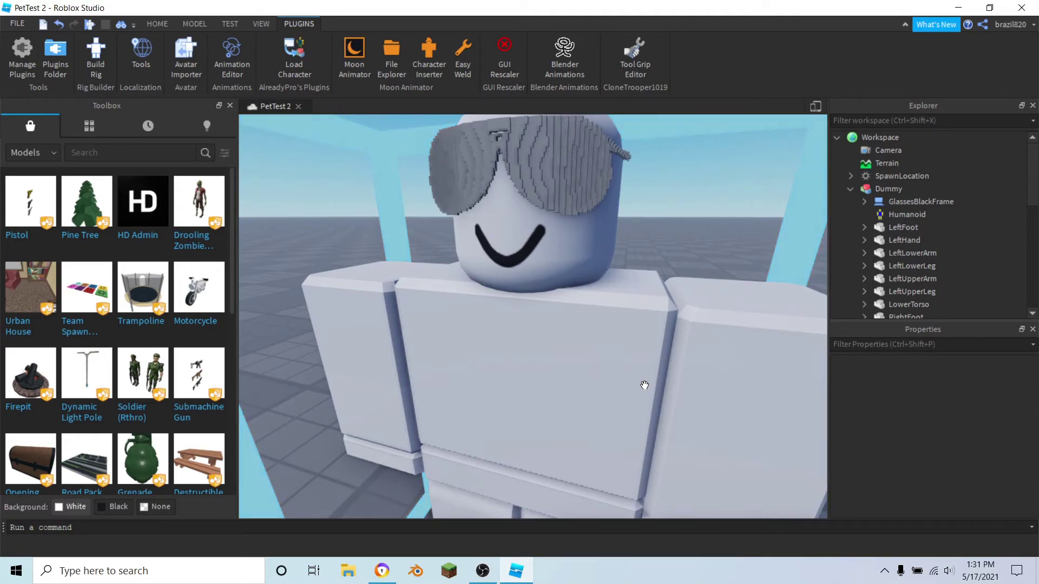
scroll(644, 385, down, 10)
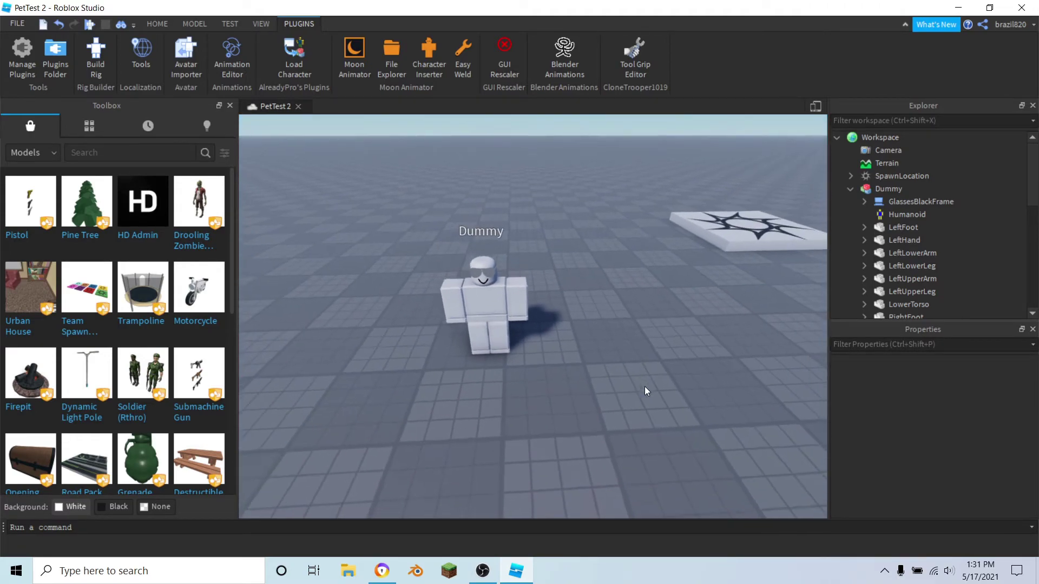
scroll(644, 386, down, 1)
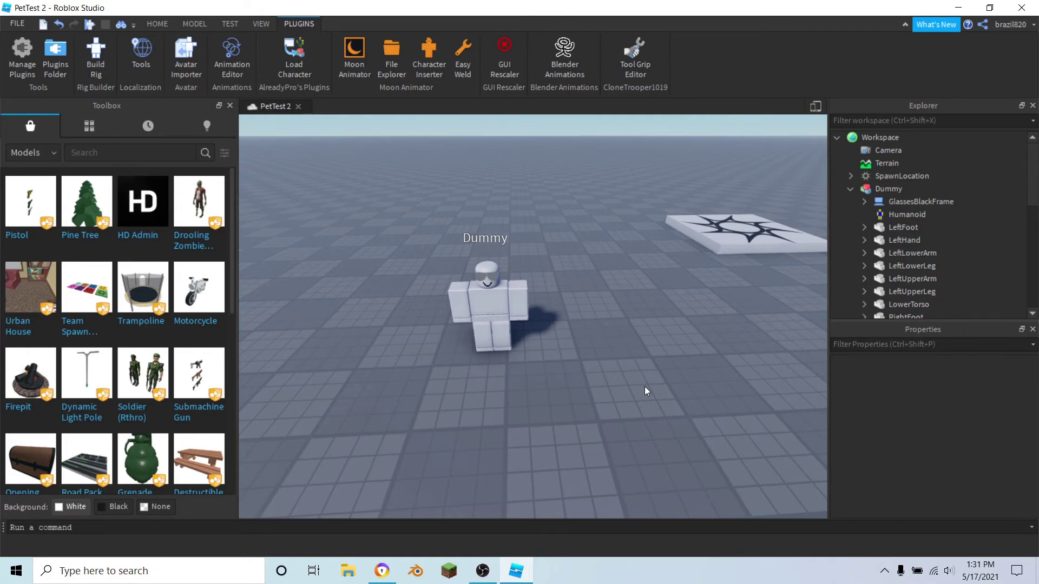
right_drag(644, 387, 450, 547)
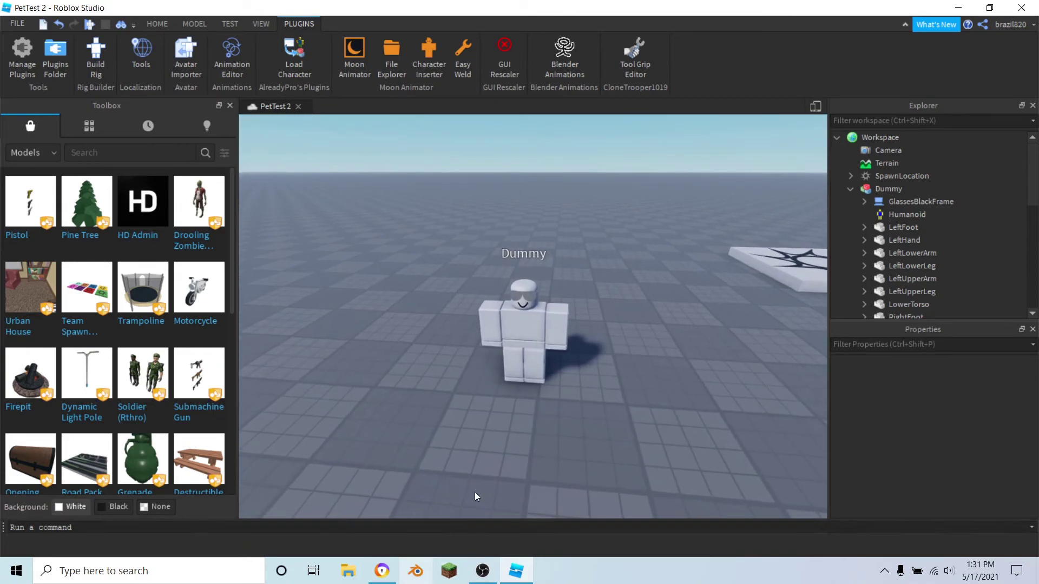
right_drag(472, 454, 515, 449)
scroll(514, 449, up, 3)
scroll(515, 449, down, 2)
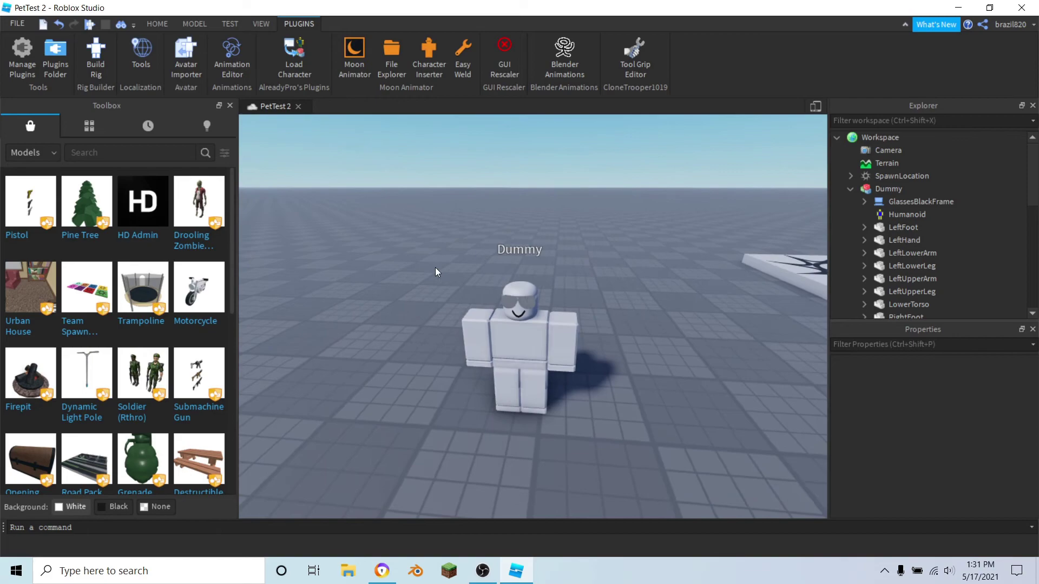
scroll(585, 374, down, 2)
right_drag(584, 374, 618, 388)
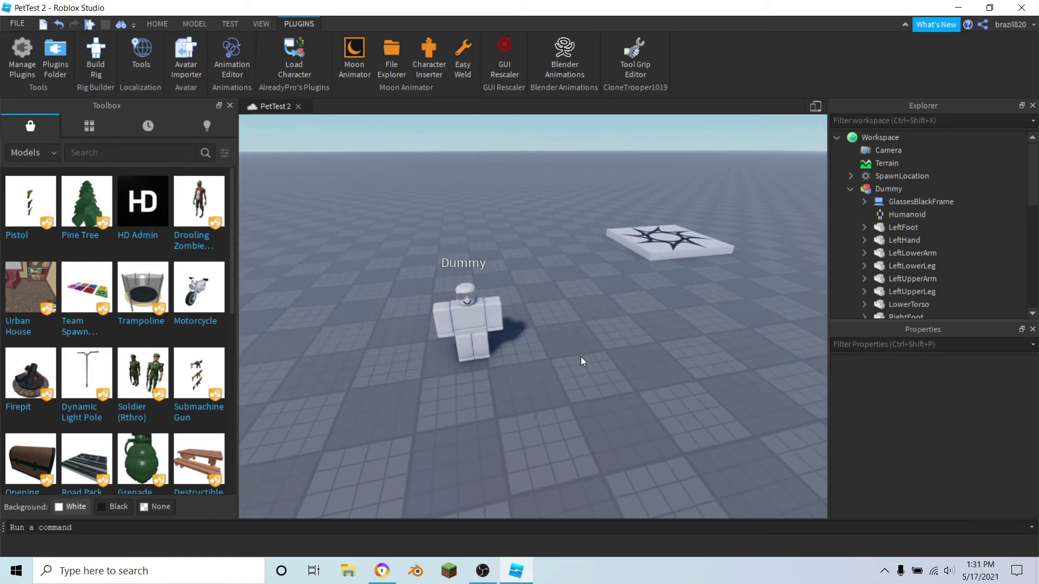